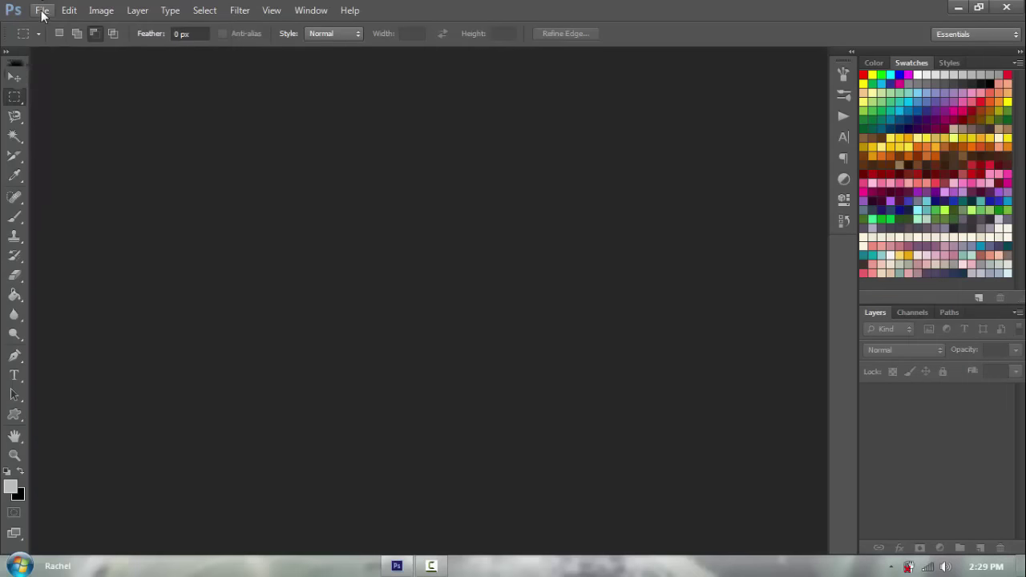
Step: Create a new 1366 x 768 px document from the "+ wallpaper" preset
click(40, 11)
click(51, 27)
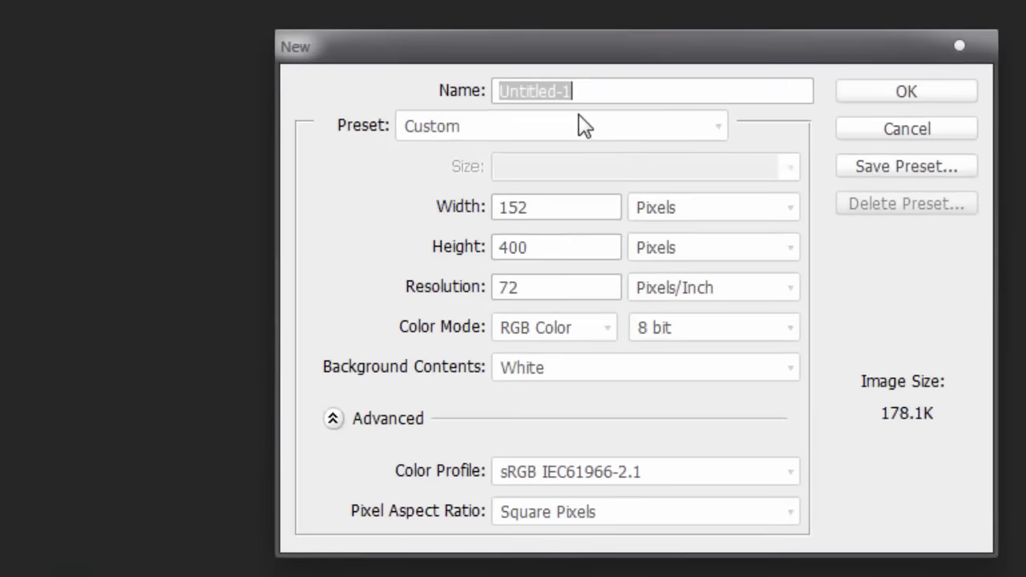
click(579, 116)
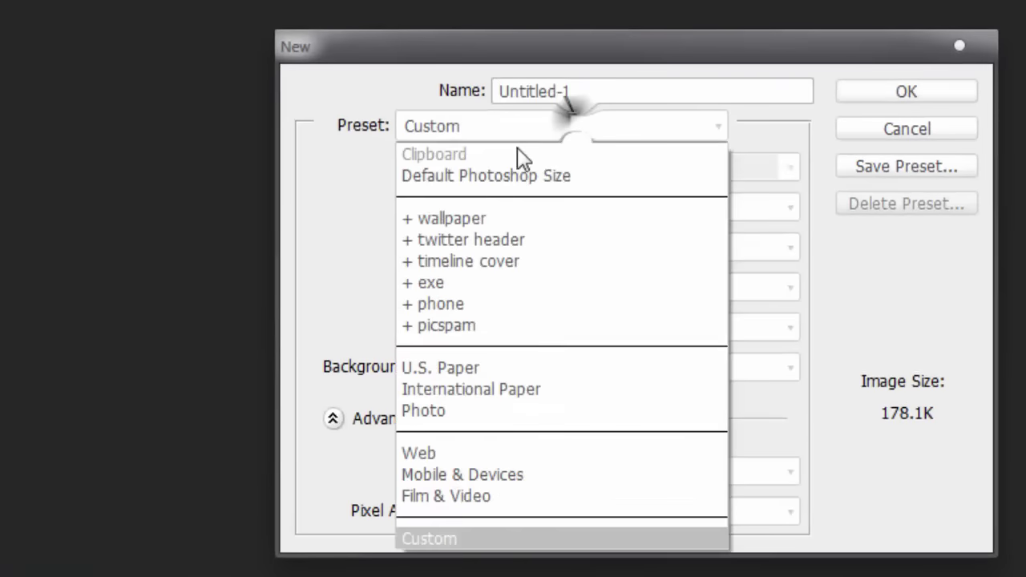
click(473, 210)
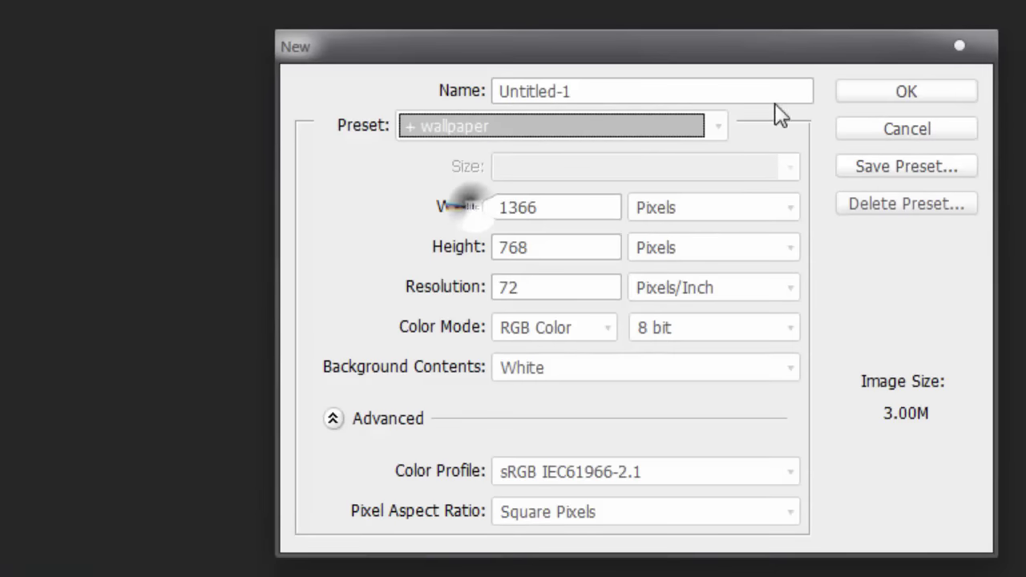
click(928, 97)
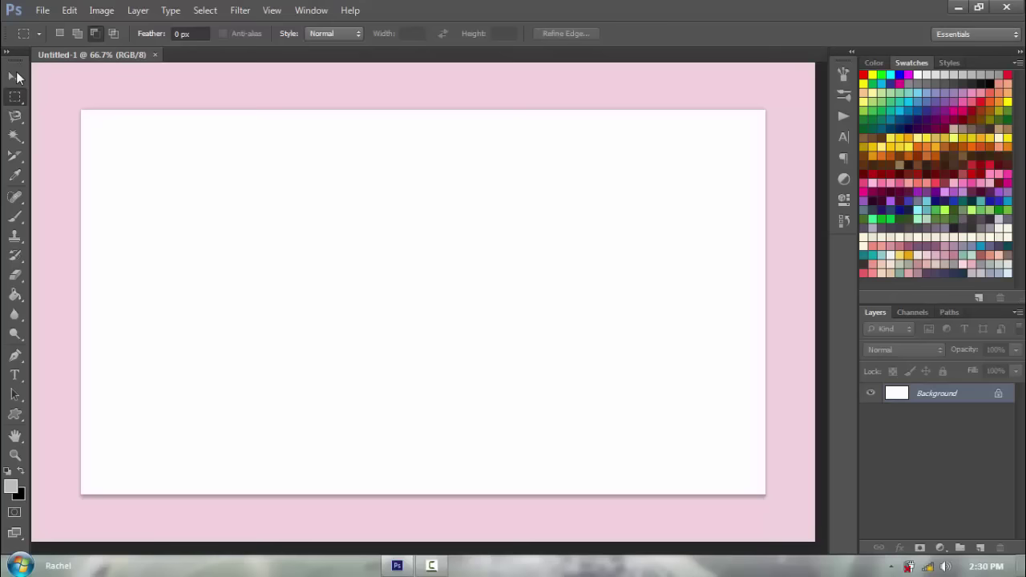
click(14, 76)
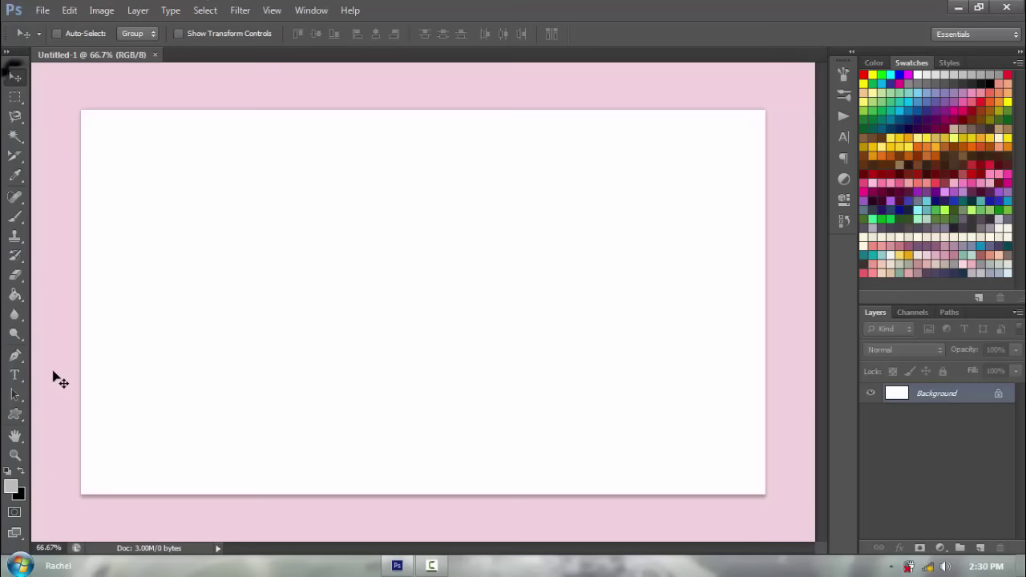
Step: Set the foreground color to a very light gray, about #f3f3f3, and fill the Background layer with it
click(10, 485)
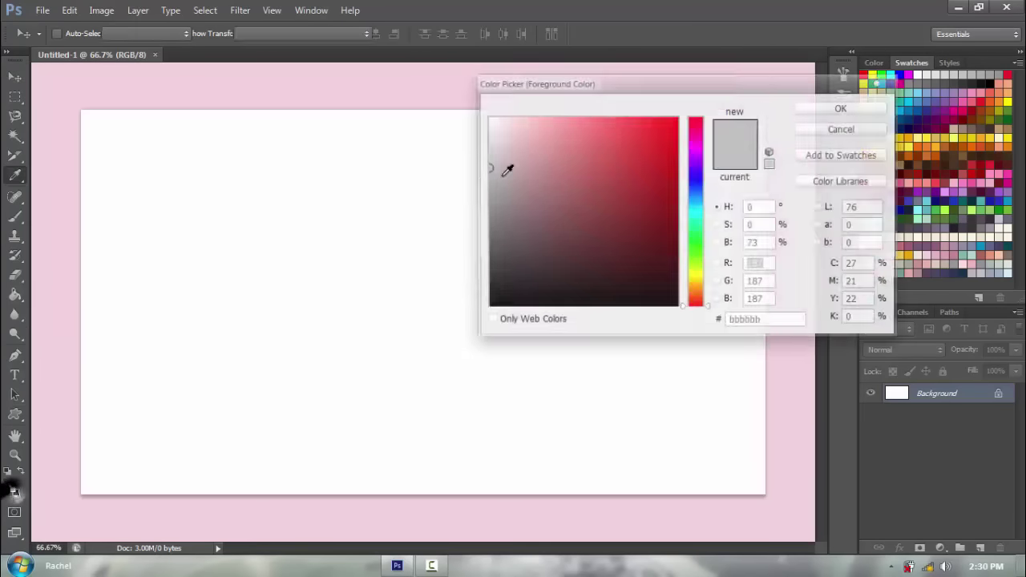
mouse_move(488, 168)
mouse_down()
mouse_move(447, 110)
mouse_move(396, 95)
mouse_move(316, 123)
mouse_up()
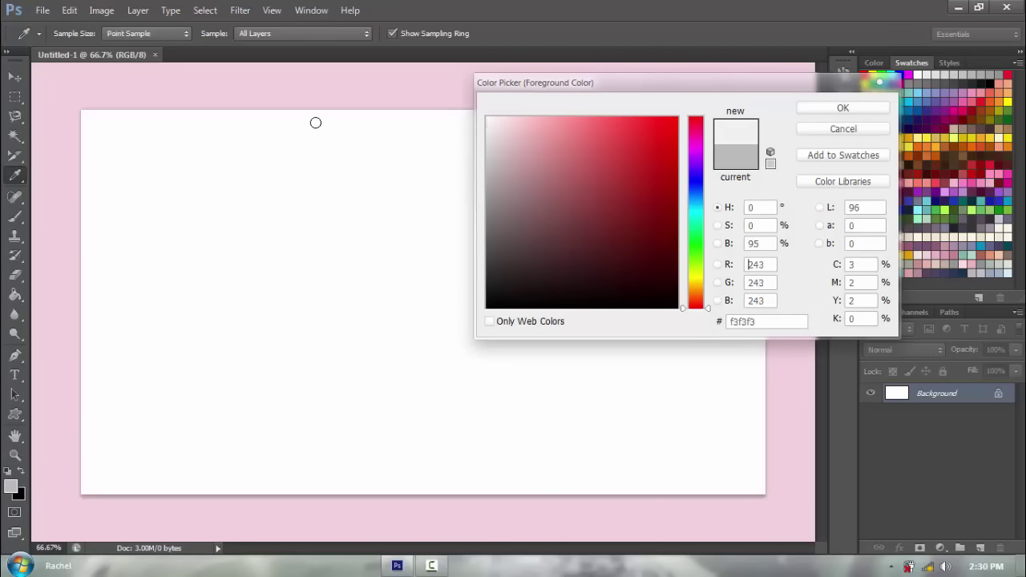
click(819, 108)
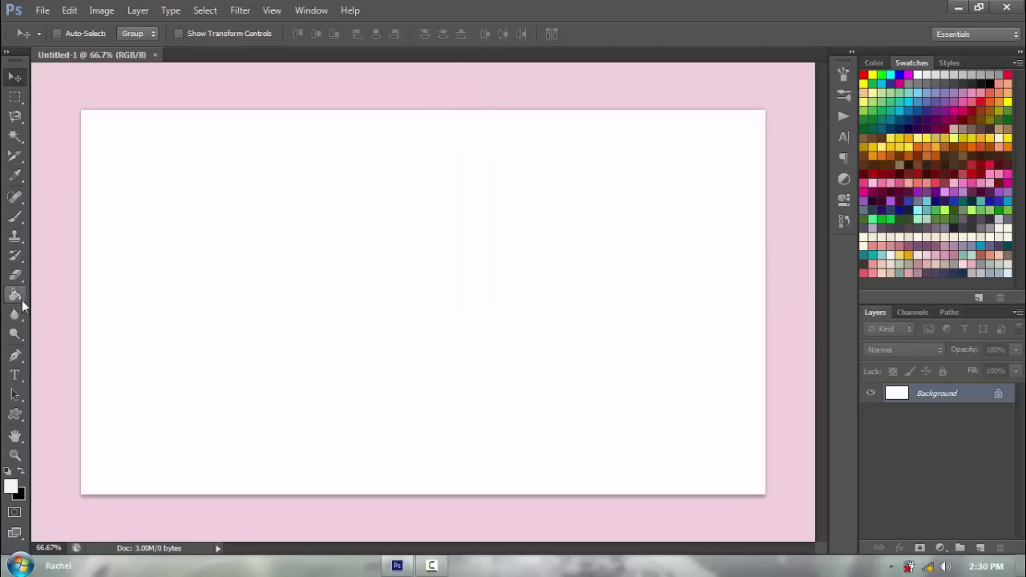
click(16, 295)
click(275, 271)
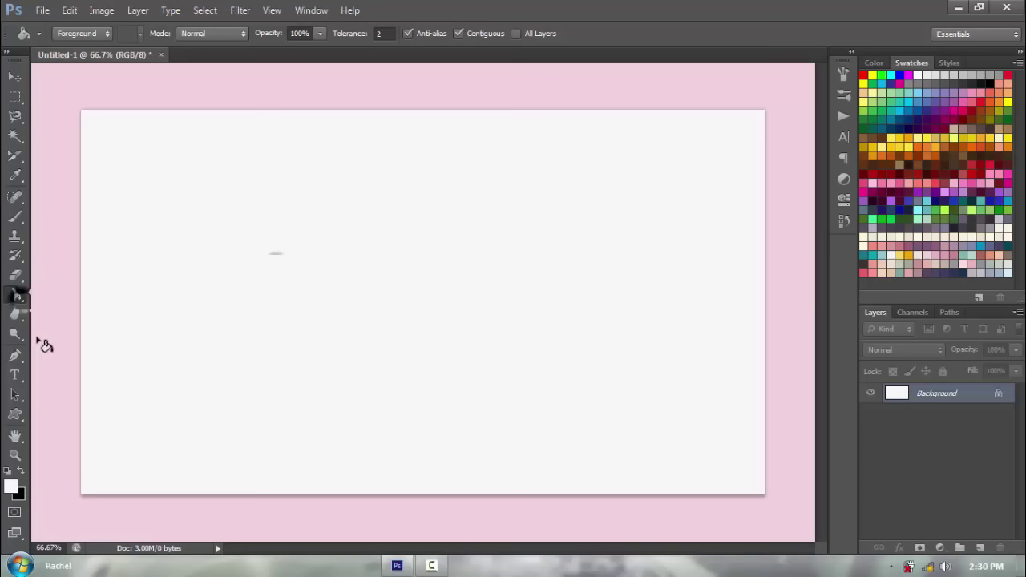
Step: Draw a solid triangle custom shape about 598 x 460 px in the canvas's upper right area
click(14, 416)
click(14, 418)
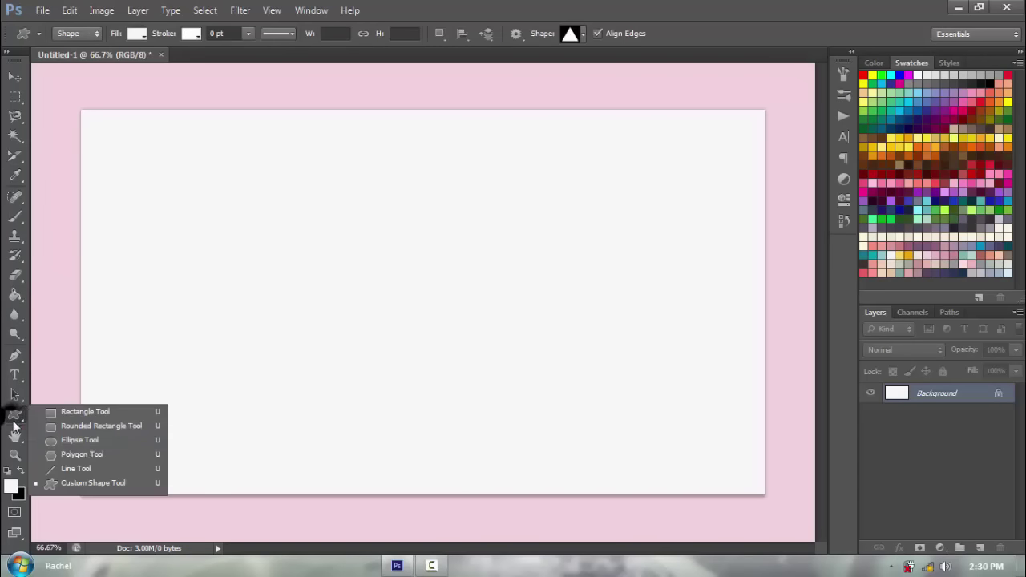
click(74, 486)
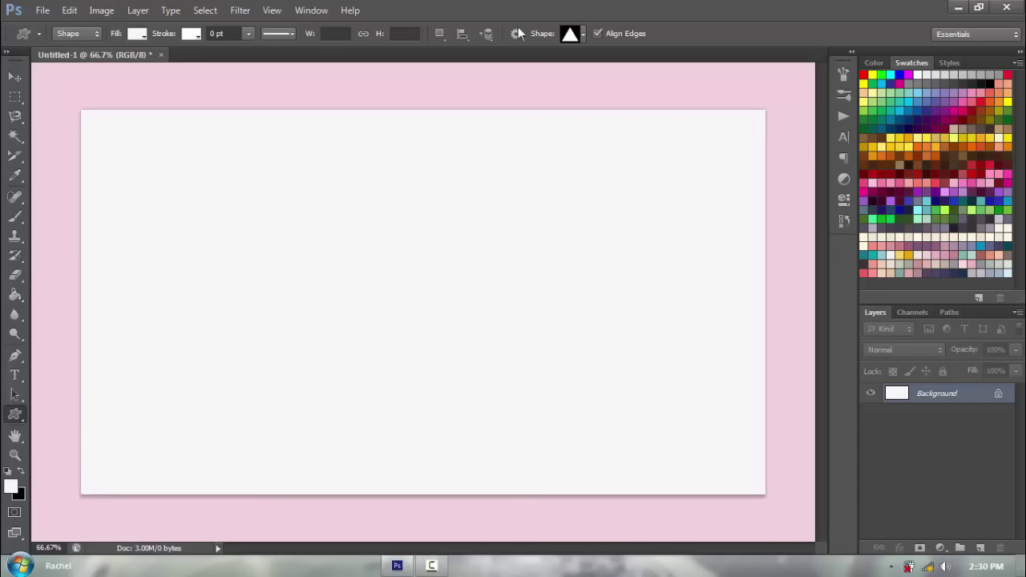
click(583, 34)
scroll(629, 145, down, 3)
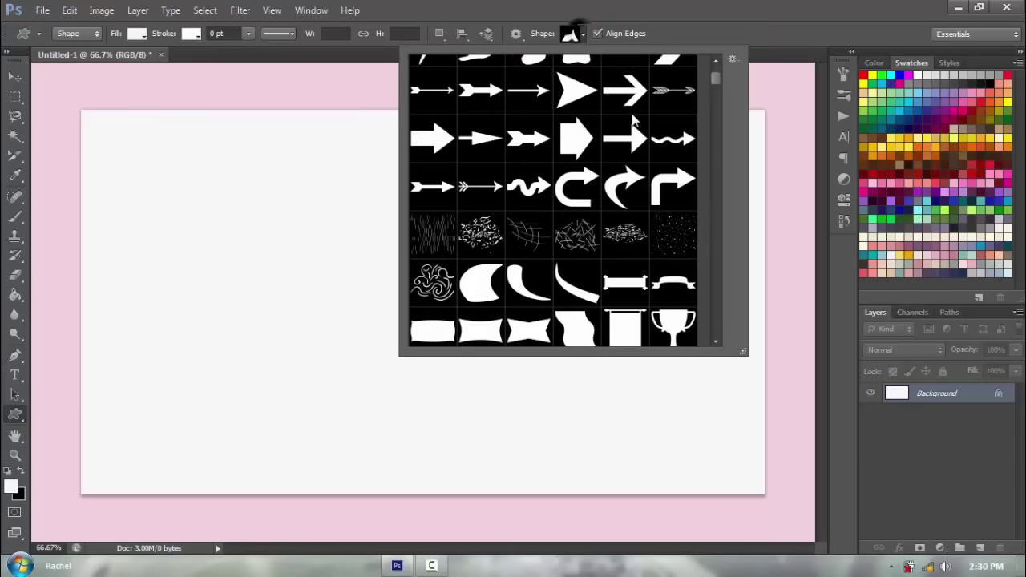
scroll(625, 157, down, 12)
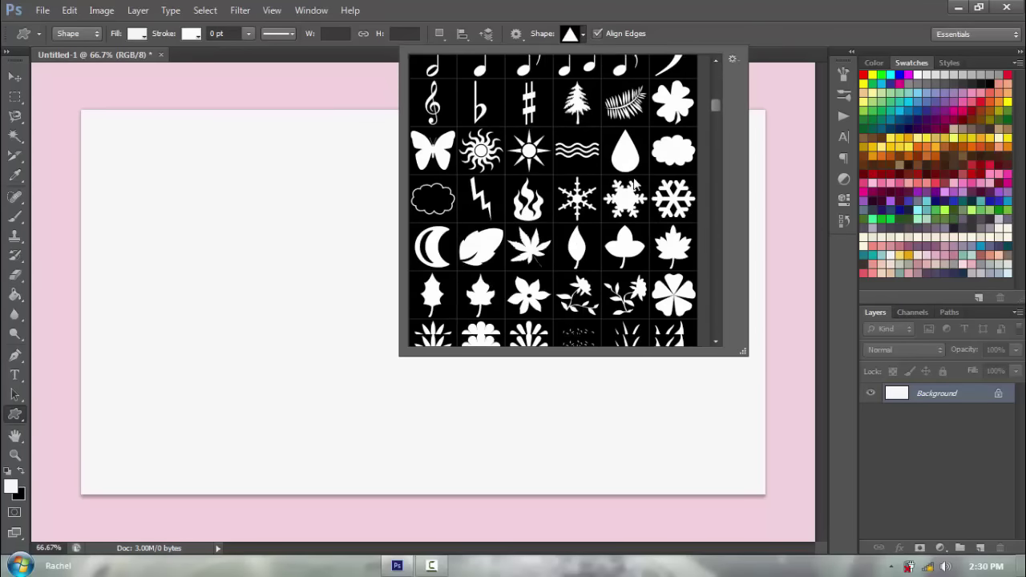
scroll(632, 216, down, 12)
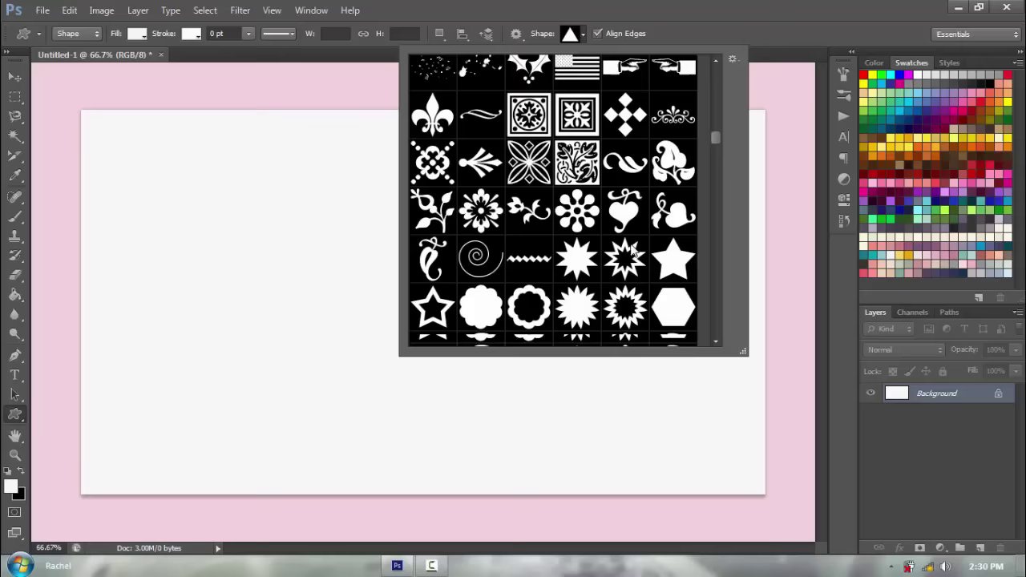
scroll(597, 247, down, 2)
double_click(588, 275)
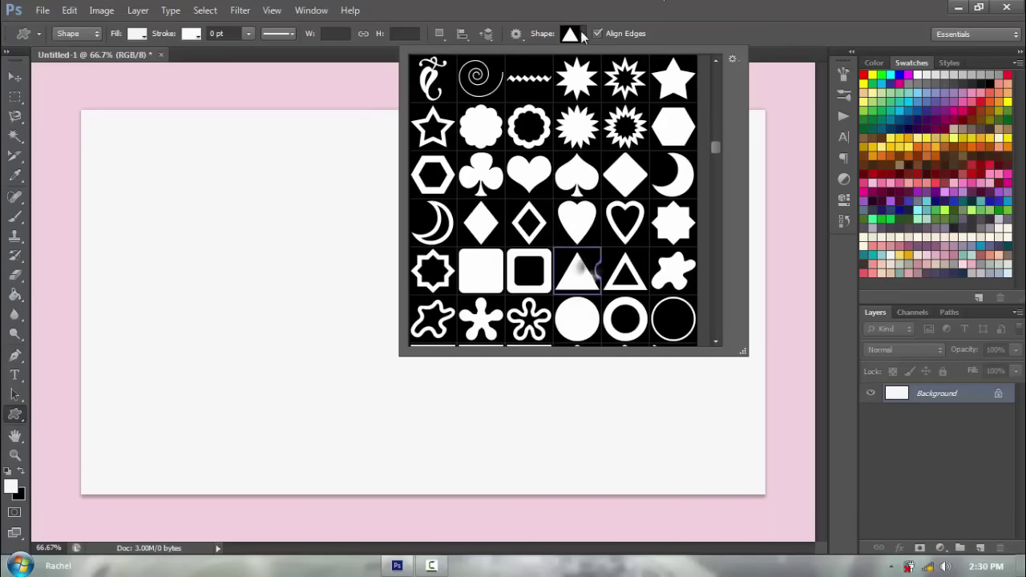
drag(745, 121, 447, 350)
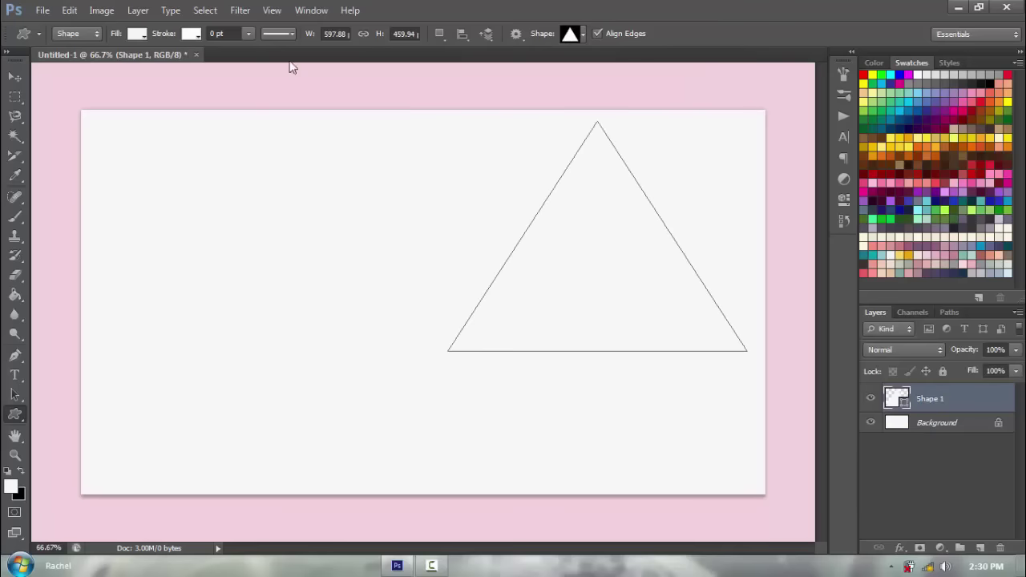
Step: Change the triangle's fill to a light gray swatch slightly darker than the background
click(138, 34)
click(145, 122)
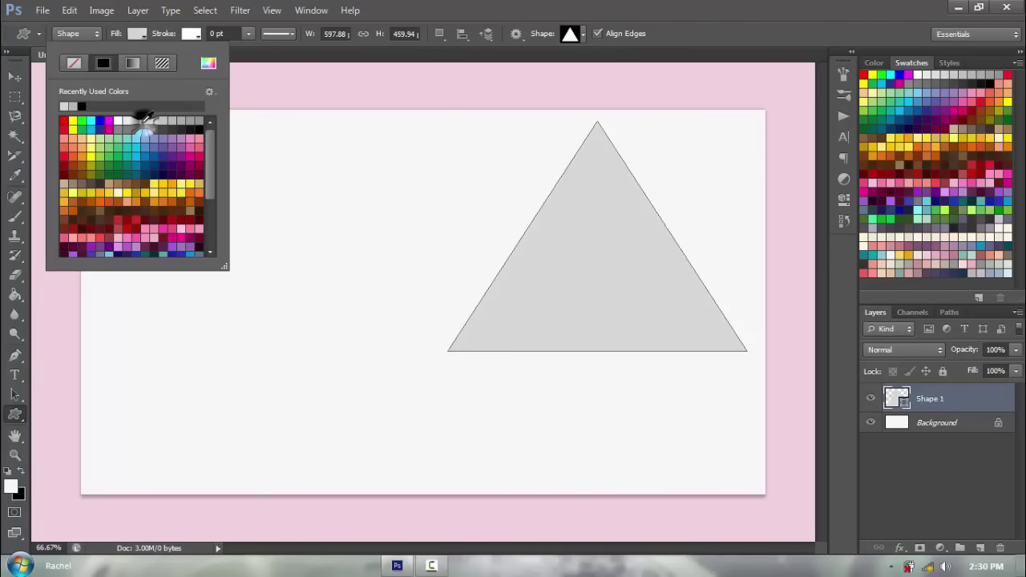
click(136, 122)
click(126, 122)
click(54, 36)
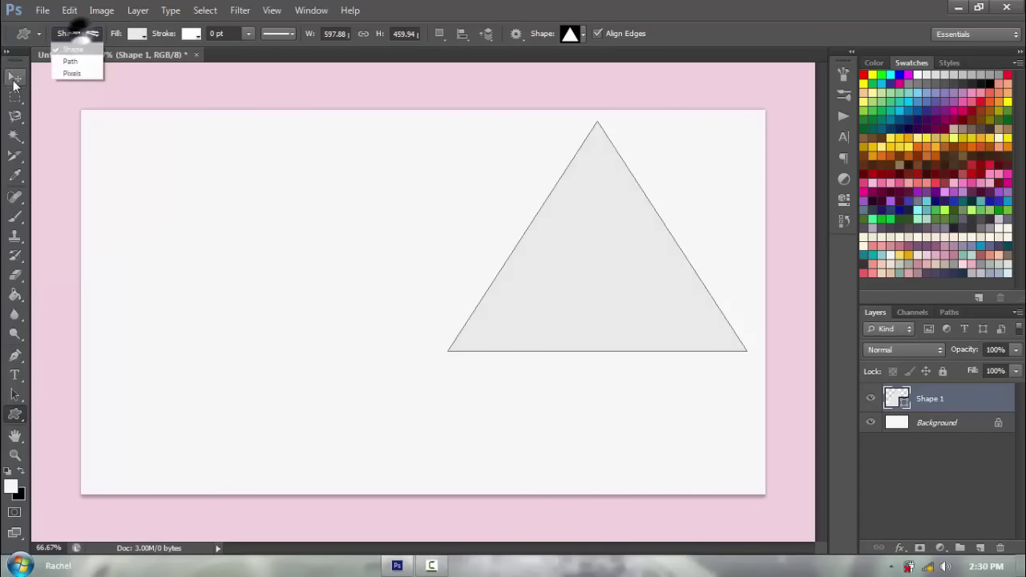
Step: Move the triangle to the middle of the canvas
click(16, 77)
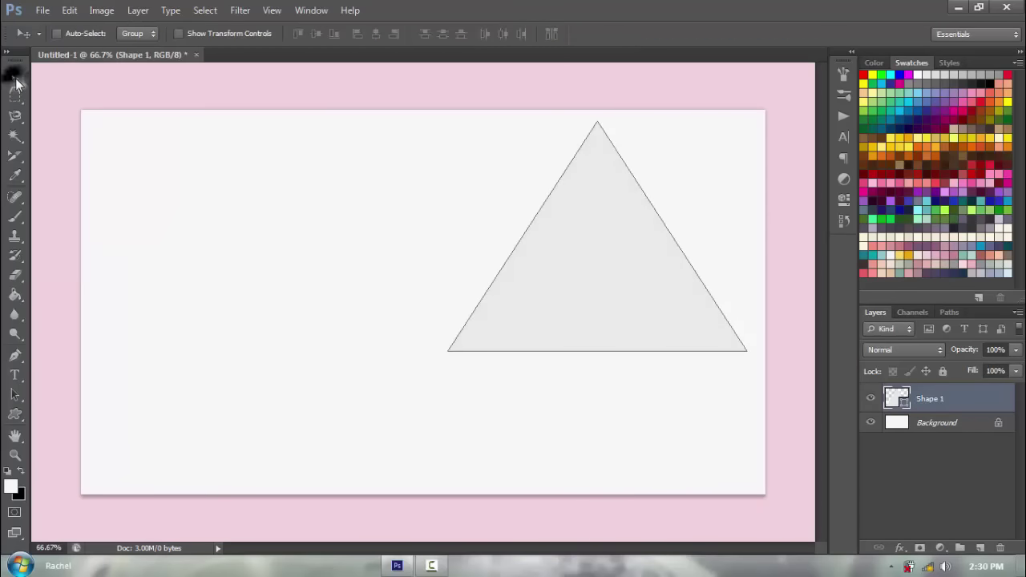
right_click(552, 218)
click(629, 317)
drag(607, 293, 466, 313)
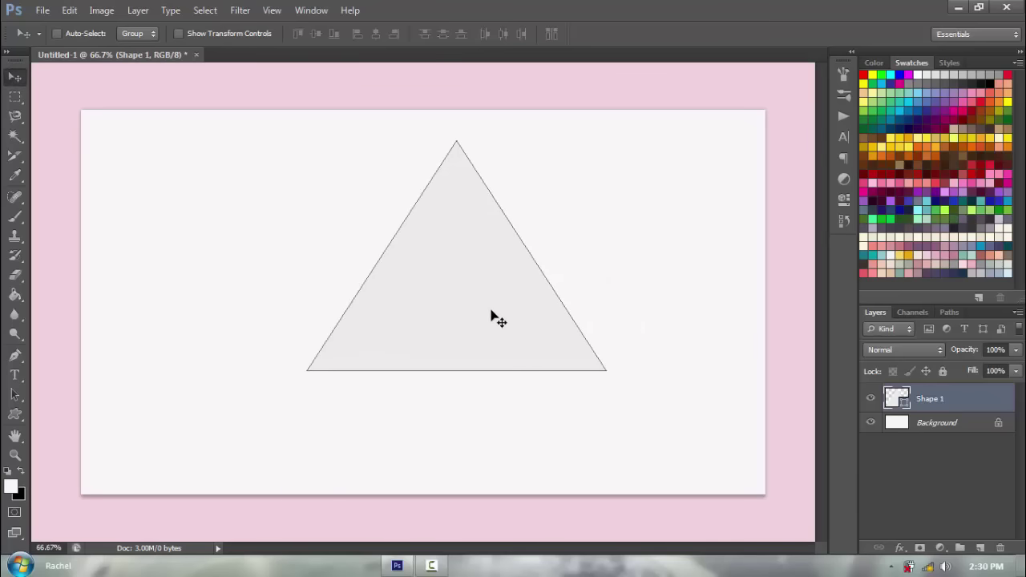
Step: Start a free transform on the triangle in Distort mode and place it against the canvas's right edge
key(ctrl+t)
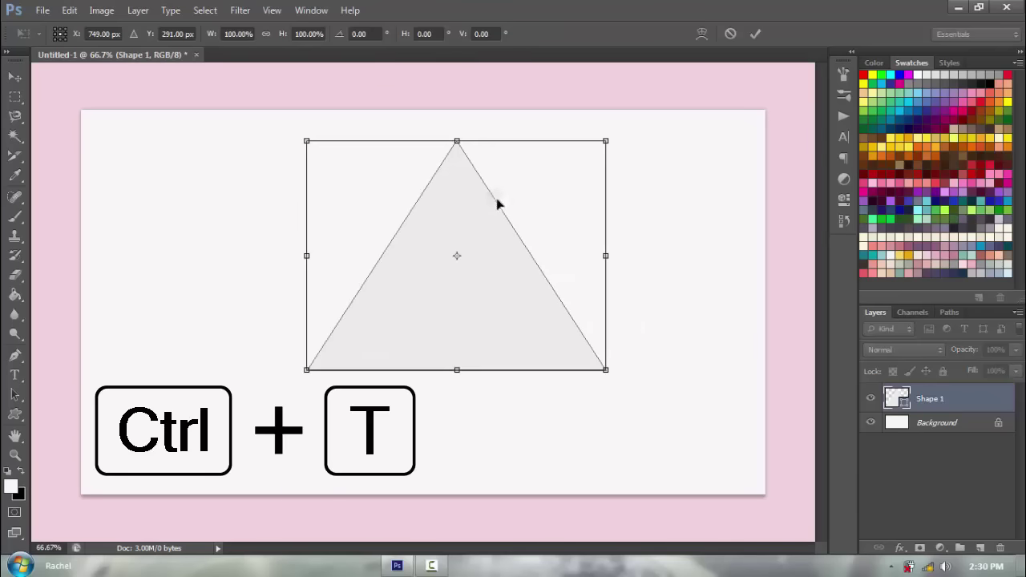
drag(496, 204, 557, 214)
right_click(557, 214)
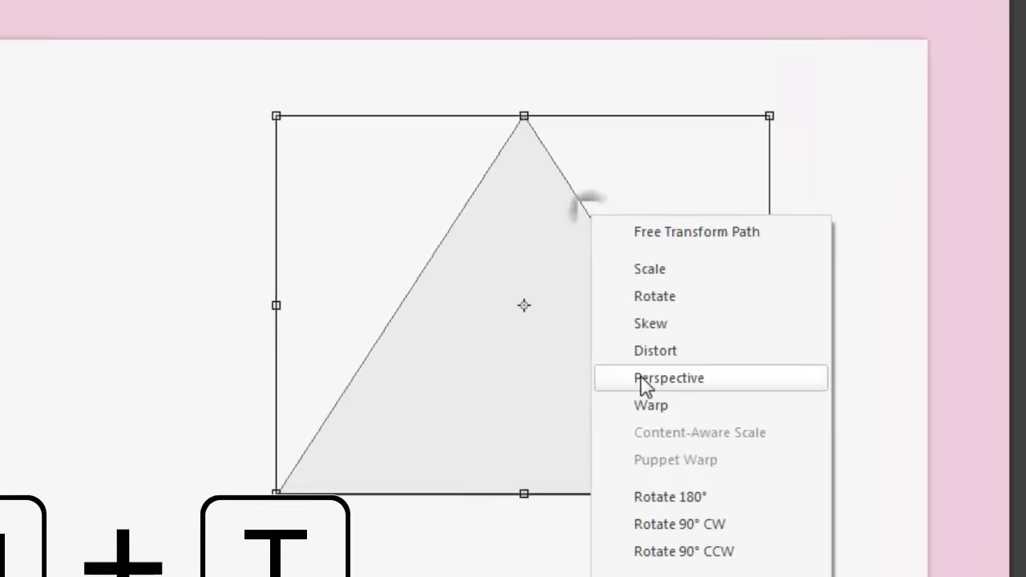
click(647, 354)
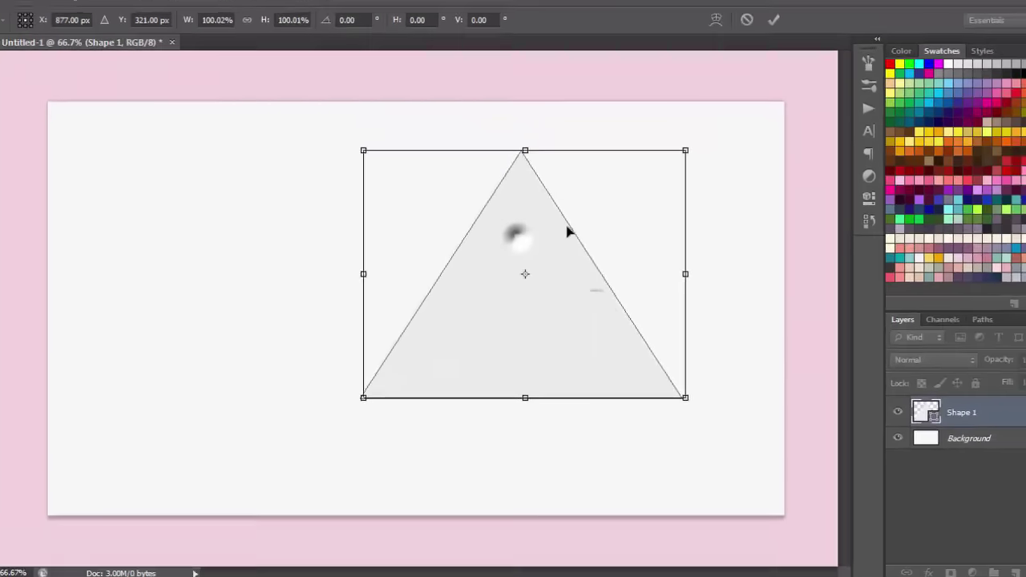
drag(519, 255, 693, 216)
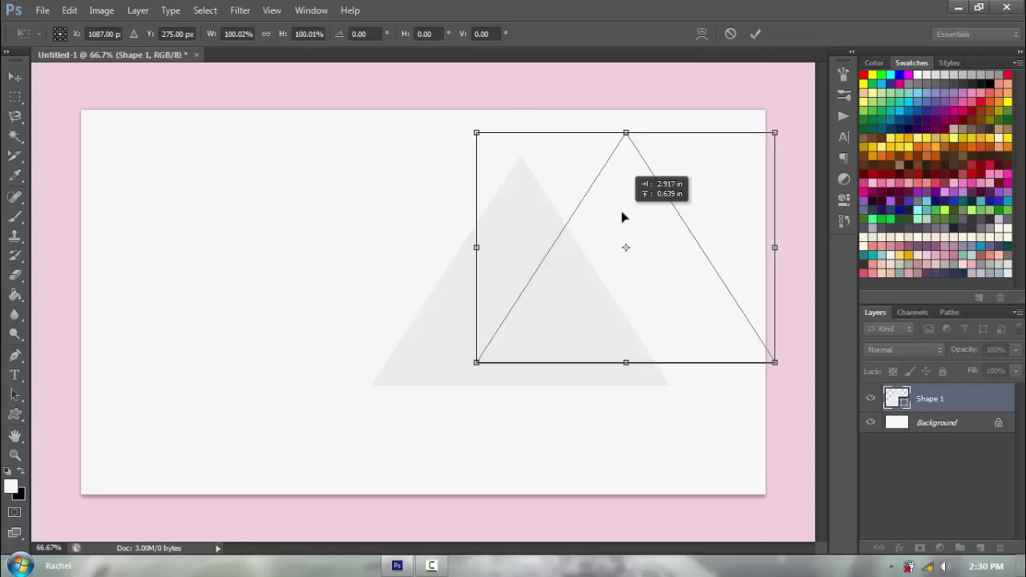
drag(624, 217, 614, 219)
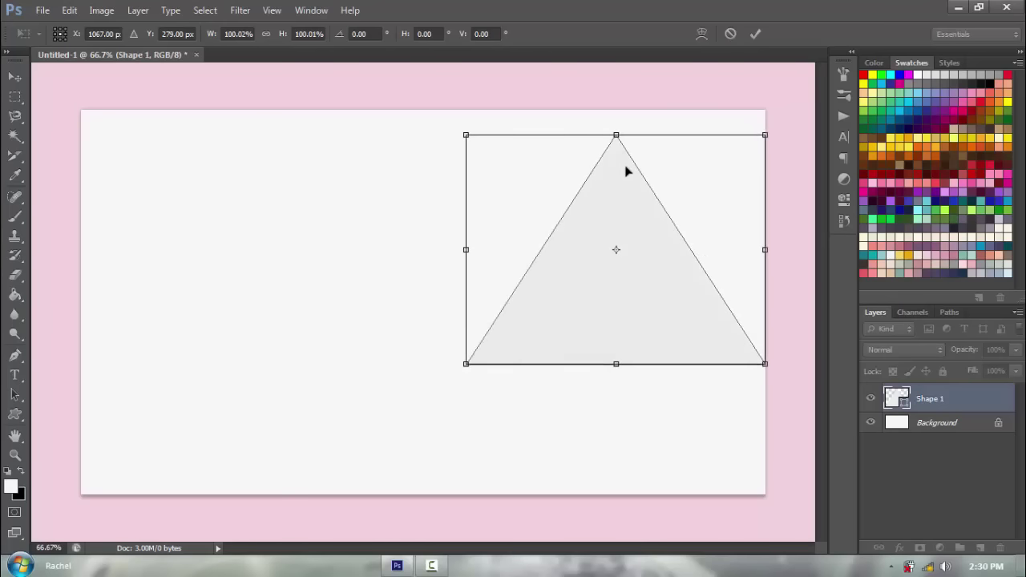
Step: Distort the triangle's corners to cover the canvas's lower-right half along the diagonal, apply the transform, and rasterize the Shape 1 layer
drag(619, 145, 766, 128)
drag(767, 367, 765, 492)
drag(766, 110, 791, 110)
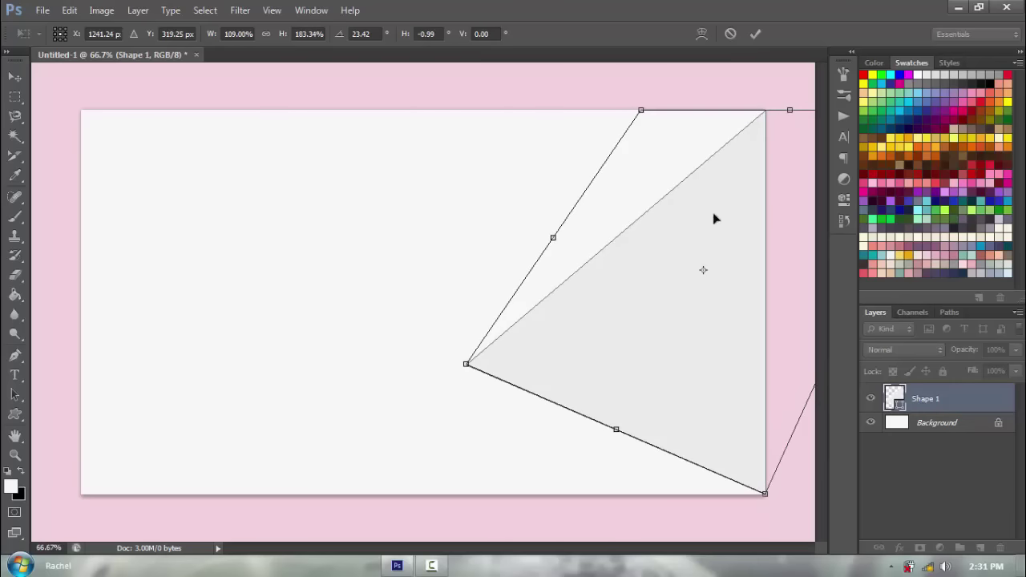
drag(473, 366, 81, 493)
drag(795, 111, 766, 111)
click(754, 32)
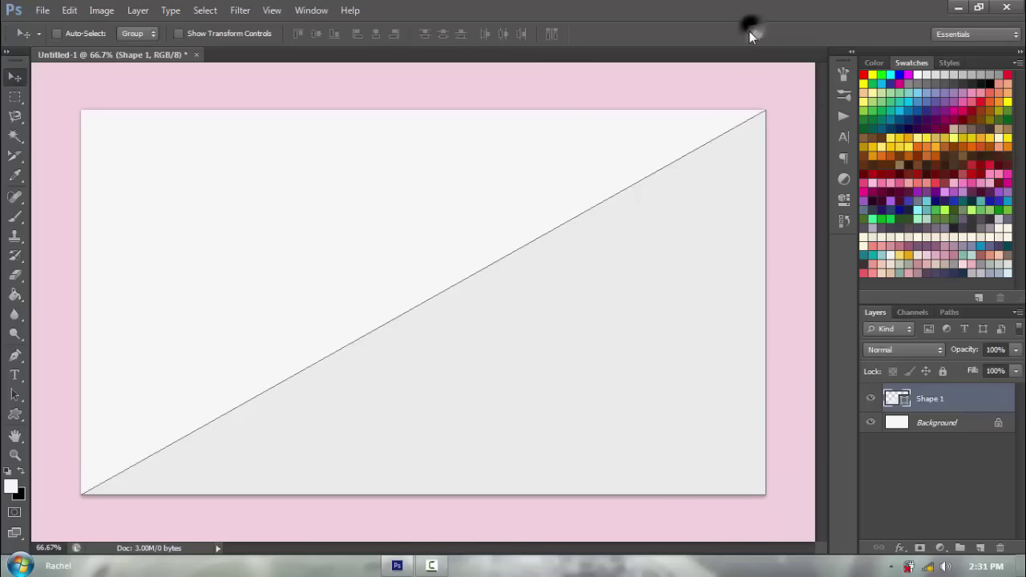
right_click(937, 398)
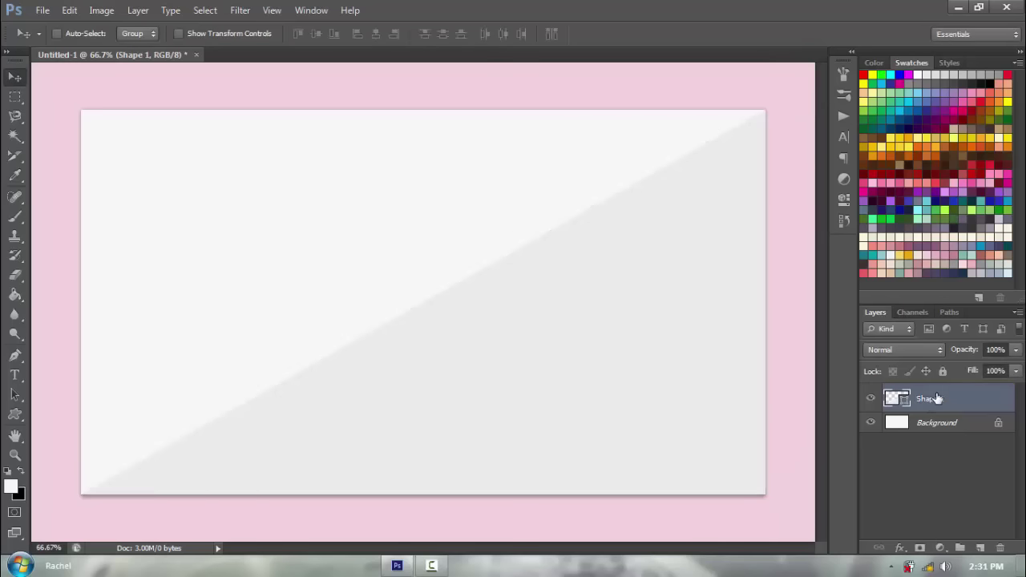
click(808, 416)
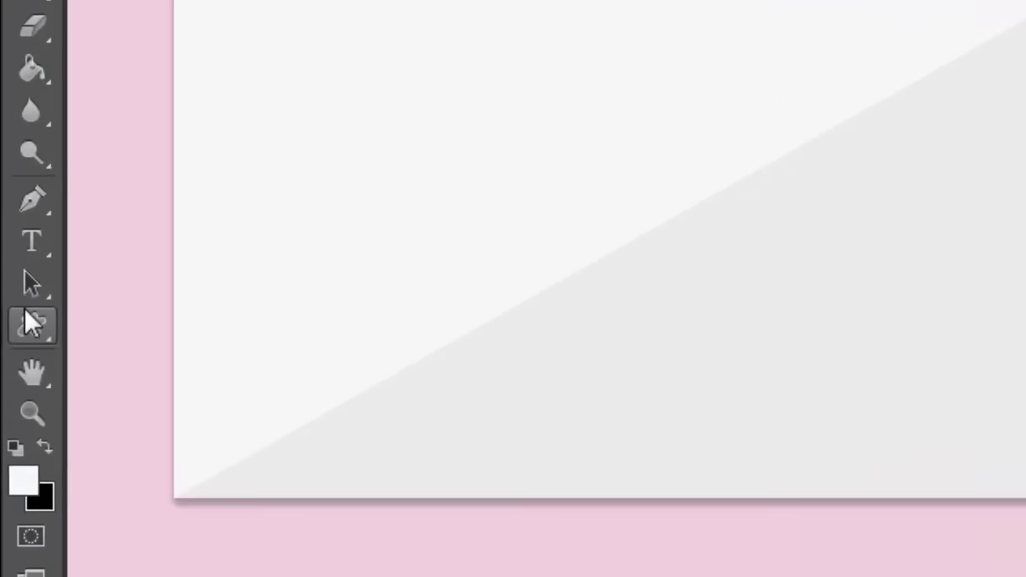
Step: Draw a 248 x 248 px square with the Rectangle tool near the middle of the canvas, over the diagonal edge
right_click(16, 415)
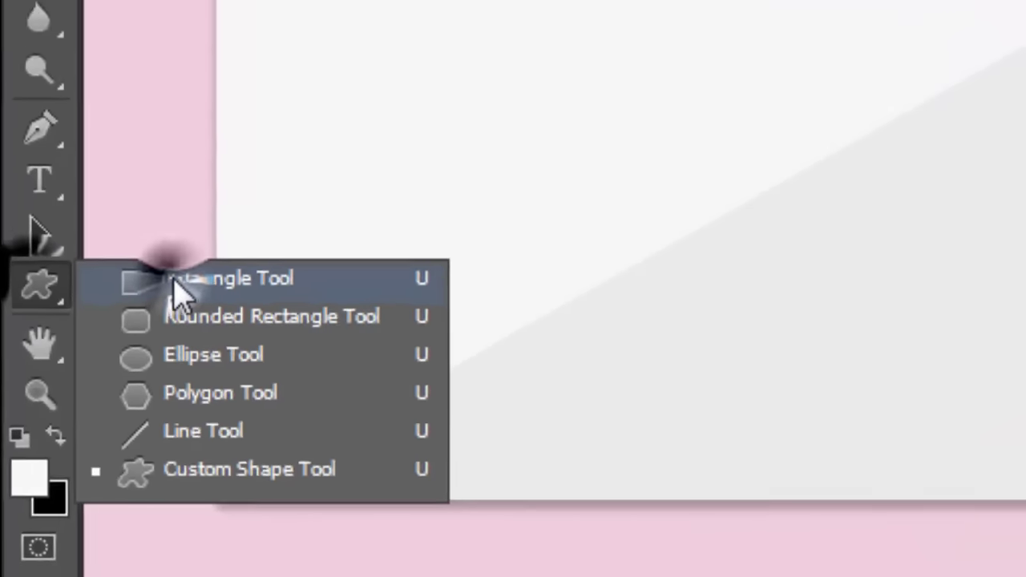
click(218, 233)
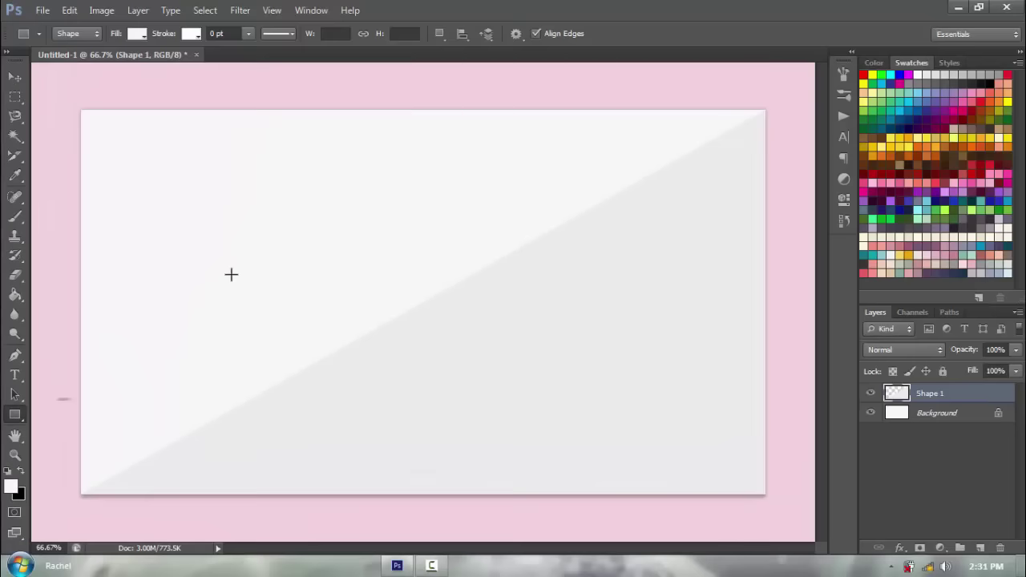
drag(323, 239, 594, 362)
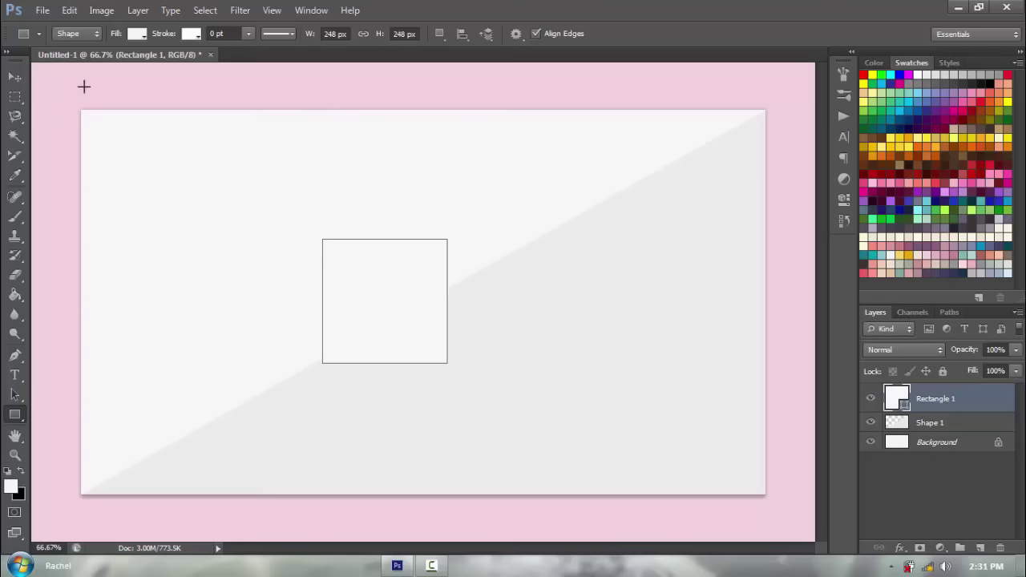
Step: Change the square's fill to a light gray swatch darker than the triangle and switch to the Move tool
click(138, 34)
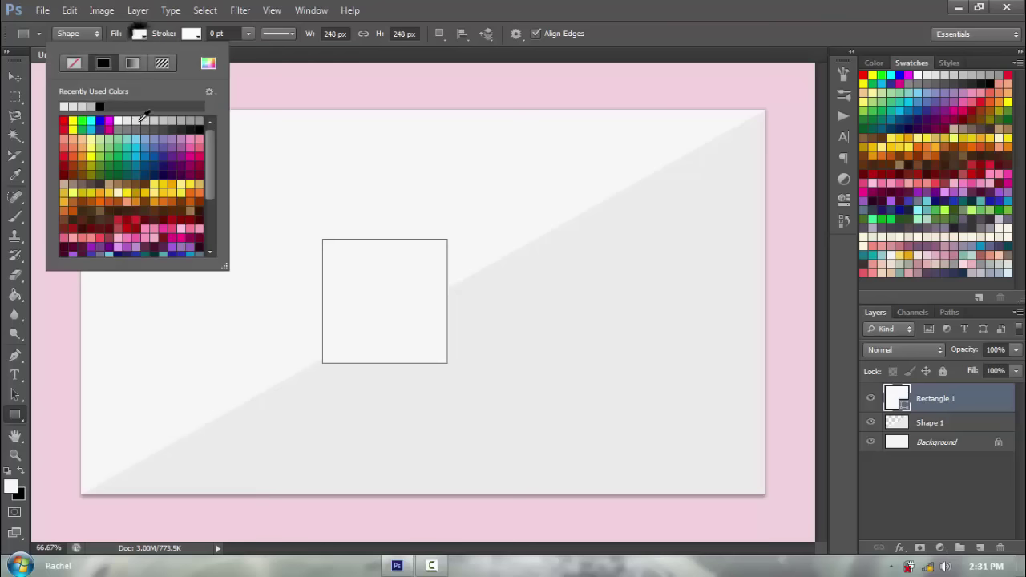
click(128, 120)
click(137, 34)
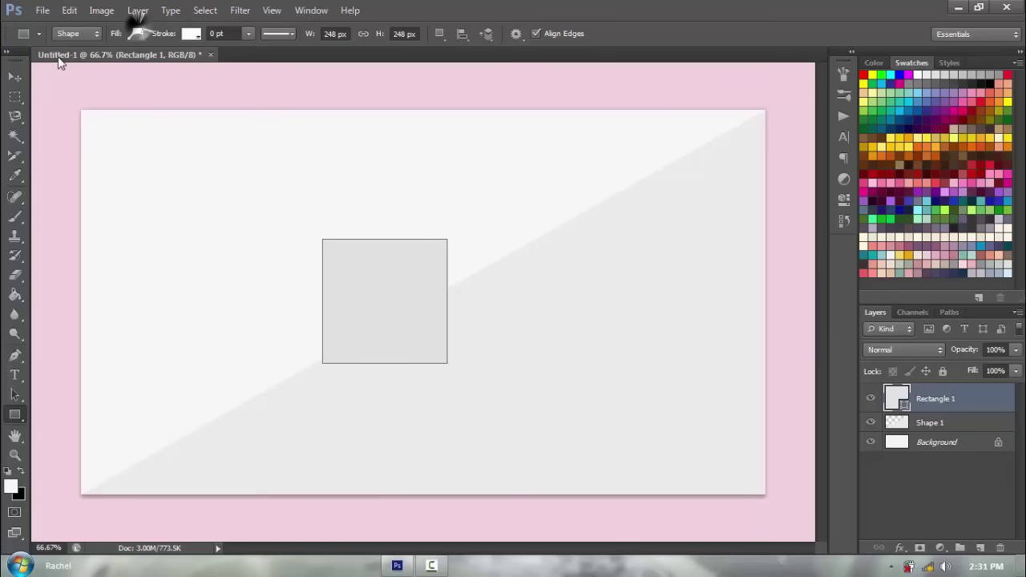
click(11, 79)
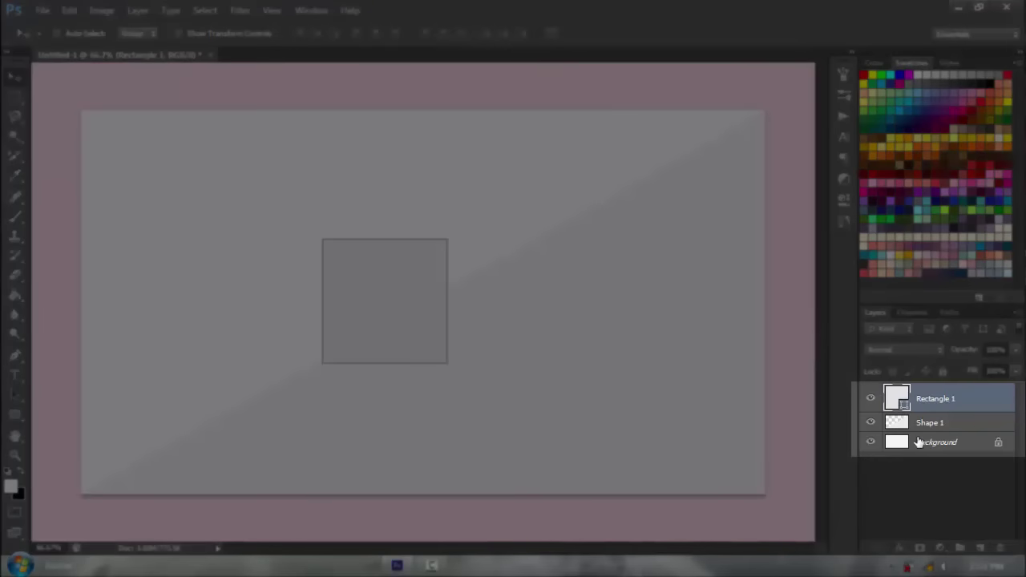
Step: Centre the square horizontally on the canvas by aligning it with the Background layer, leaving only Rectangle 1 selected
shift+click(919, 442)
click(376, 34)
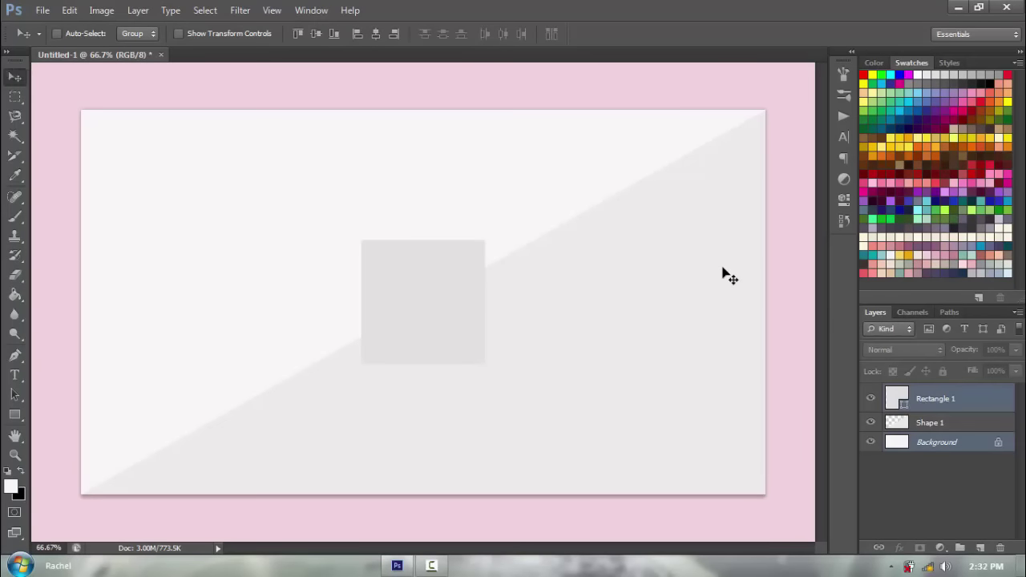
click(935, 401)
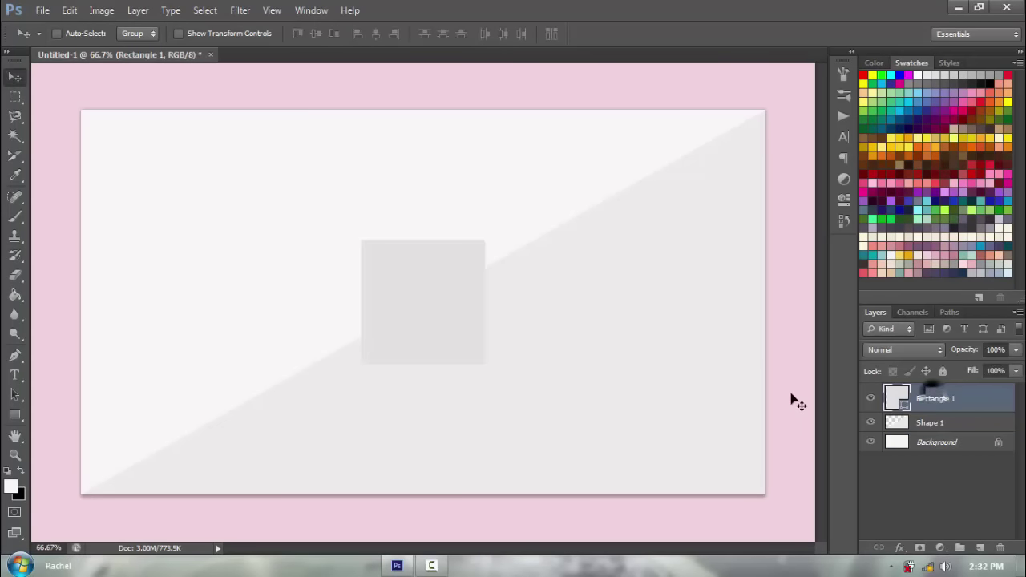
Step: Duplicate the square and place the copy directly to its right at the same height, leaving a narrow gap between them
key(ctrl+j)
drag(440, 289, 573, 290)
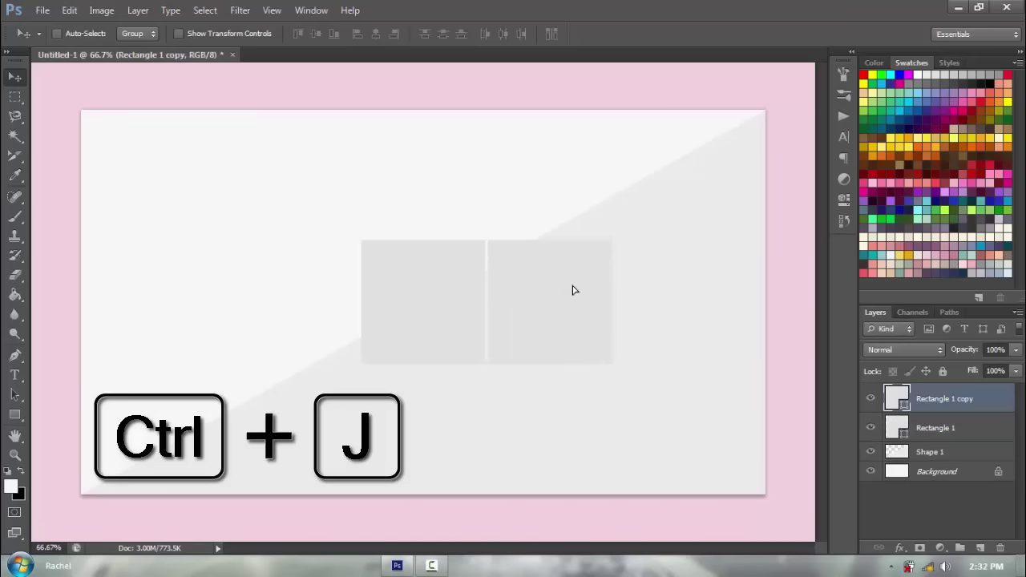
key(Right)
key(Right)
key(Right)
key(Right)
key(Right)
key(Right)
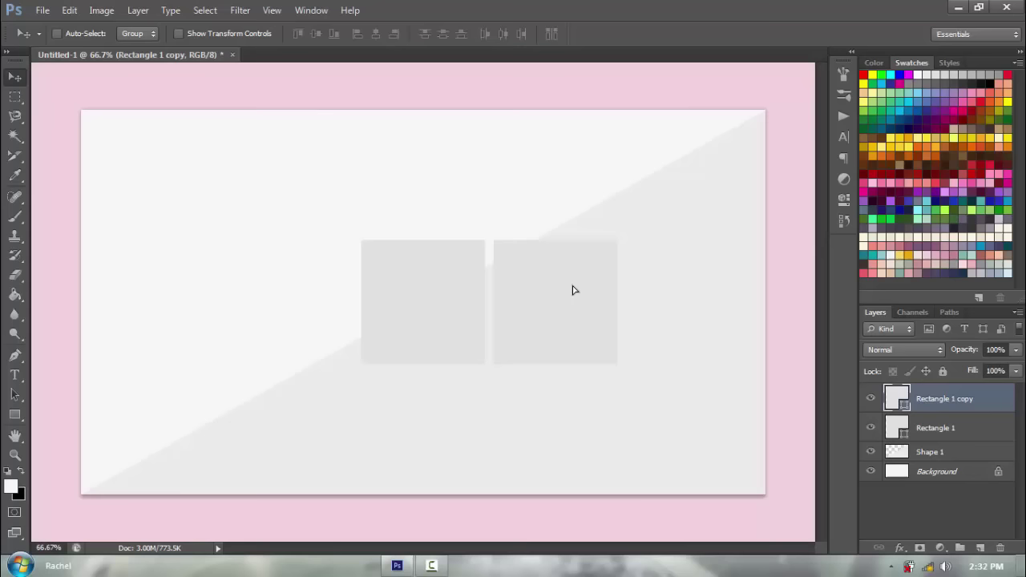
Step: Duplicate the original square and place the copy to its left in the same row, with a matching narrow gap
drag(408, 308, 281, 316)
key(ctrl+z)
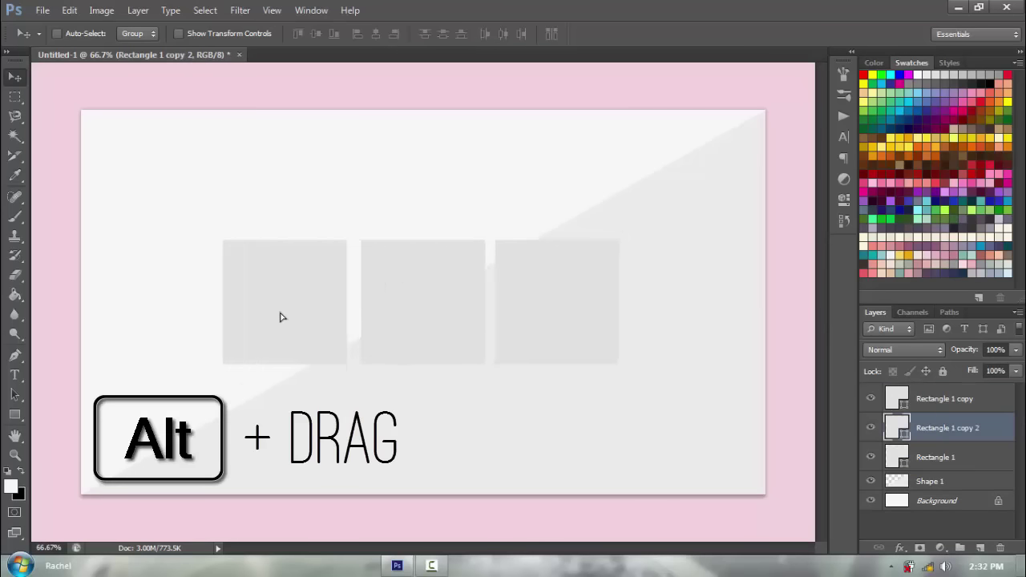
key(shift+Right)
key(shift+Right)
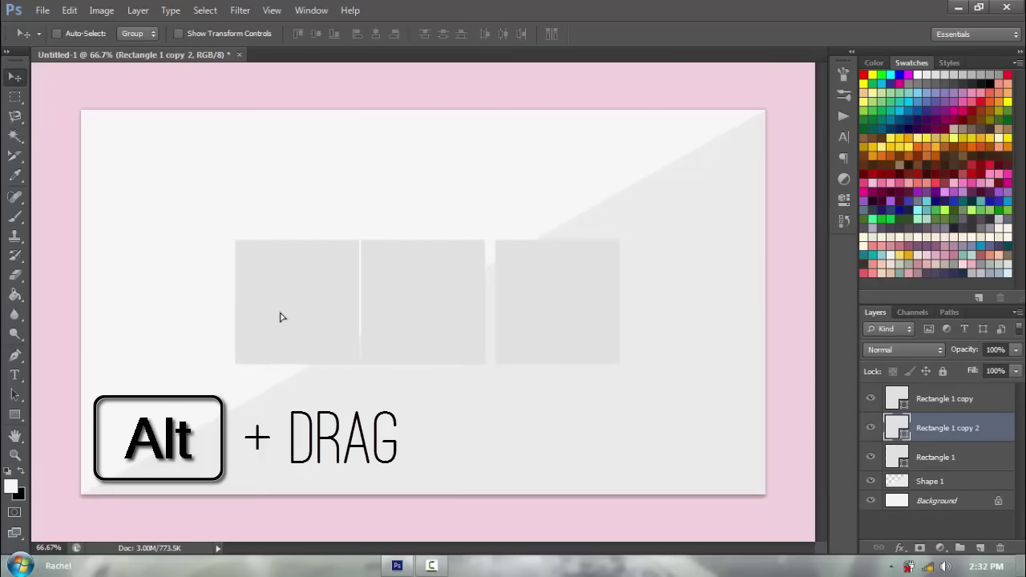
key(Left)
key(Left)
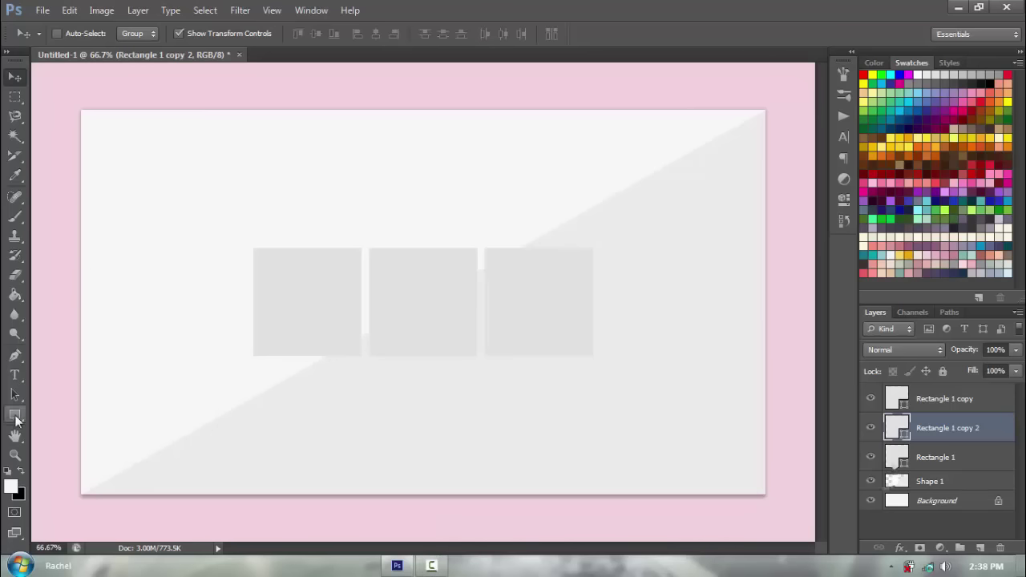
Step: Move the left square's layer, Rectangle 1 copy 2, below the Rectangle 1 layer
double_click(896, 427)
key(Escape)
click(870, 427)
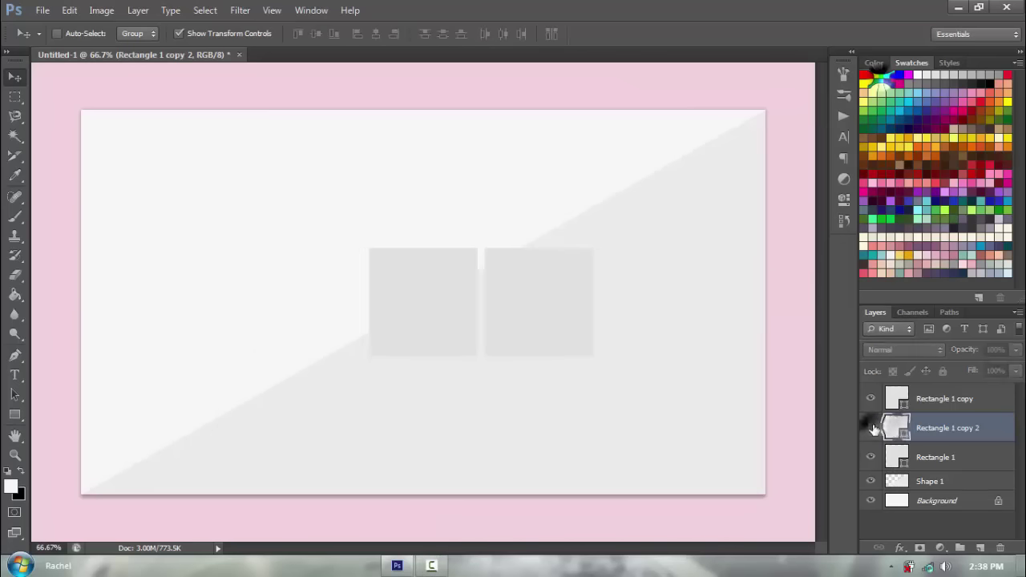
click(871, 427)
drag(946, 427, 946, 459)
Step: Fill the left square with a darker gray and the right square with the lighter gray #e7e7e7
double_click(896, 457)
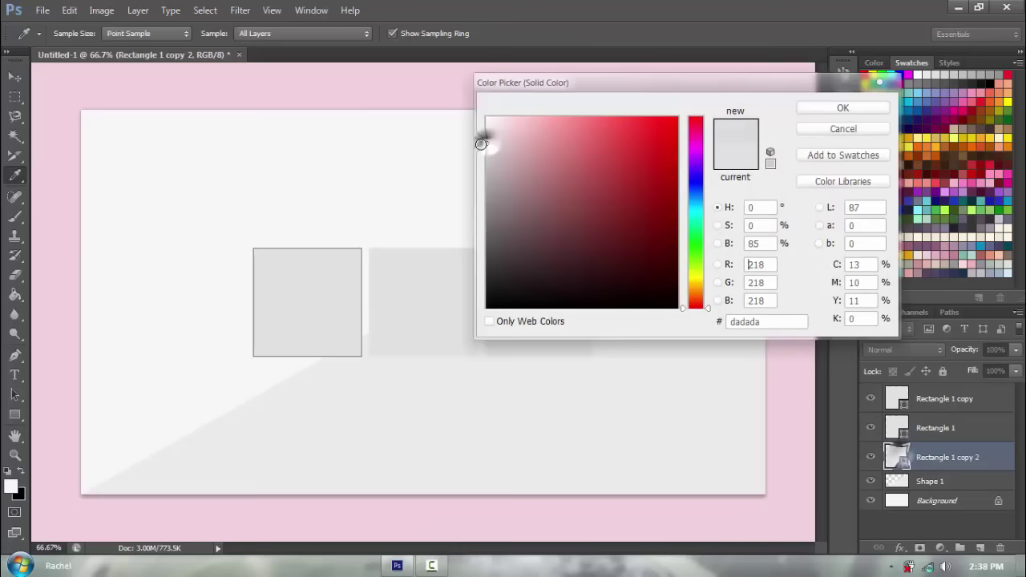
drag(481, 144, 423, 149)
click(843, 107)
double_click(896, 398)
drag(488, 140, 471, 135)
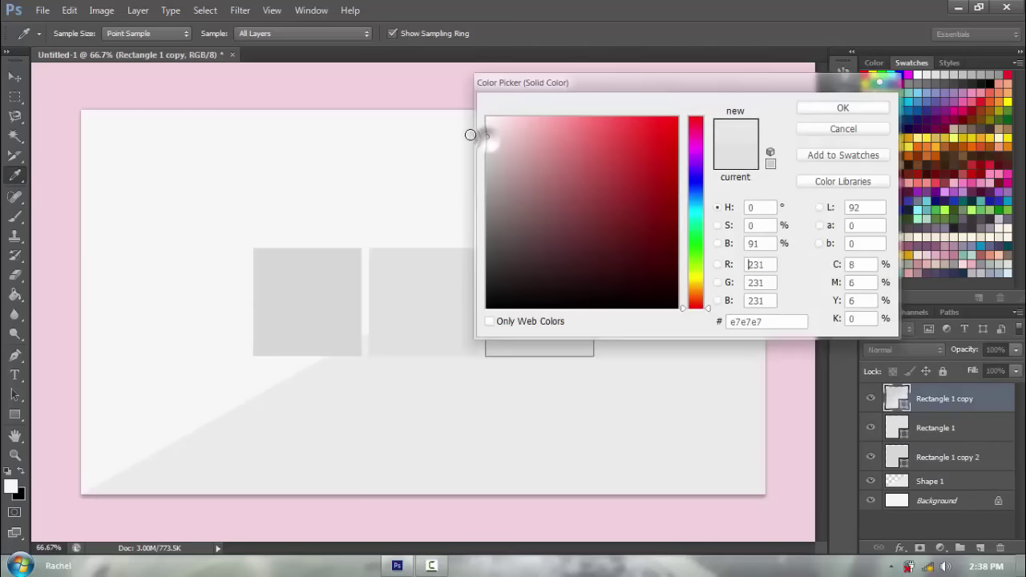
key(Return)
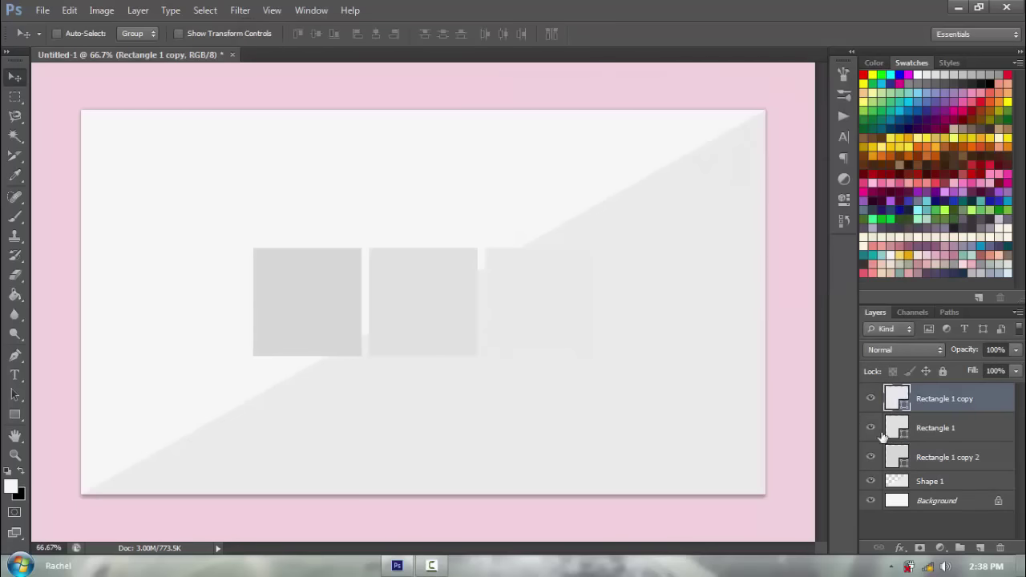
Step: Set the right square's fill to the light gray #dcdcdc
click(844, 100)
click(803, 64)
shift+click(953, 457)
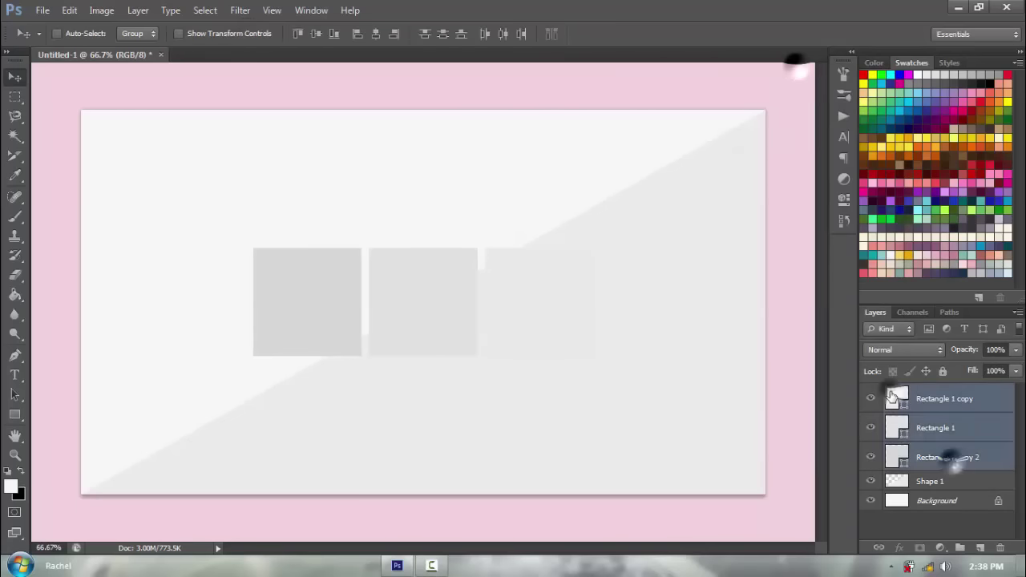
double_click(895, 398)
drag(486, 135, 473, 142)
click(850, 106)
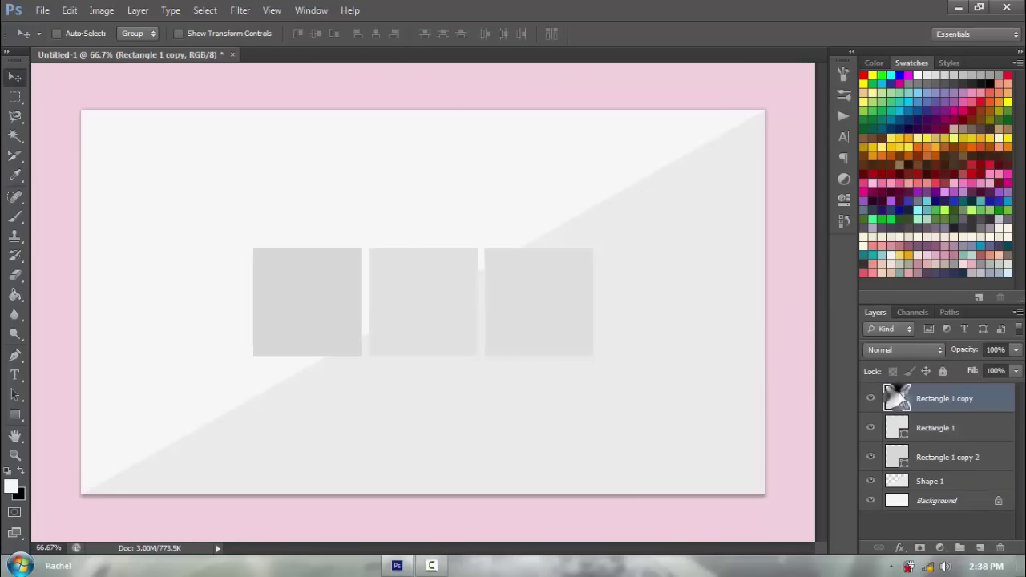
double_click(899, 397)
click(486, 142)
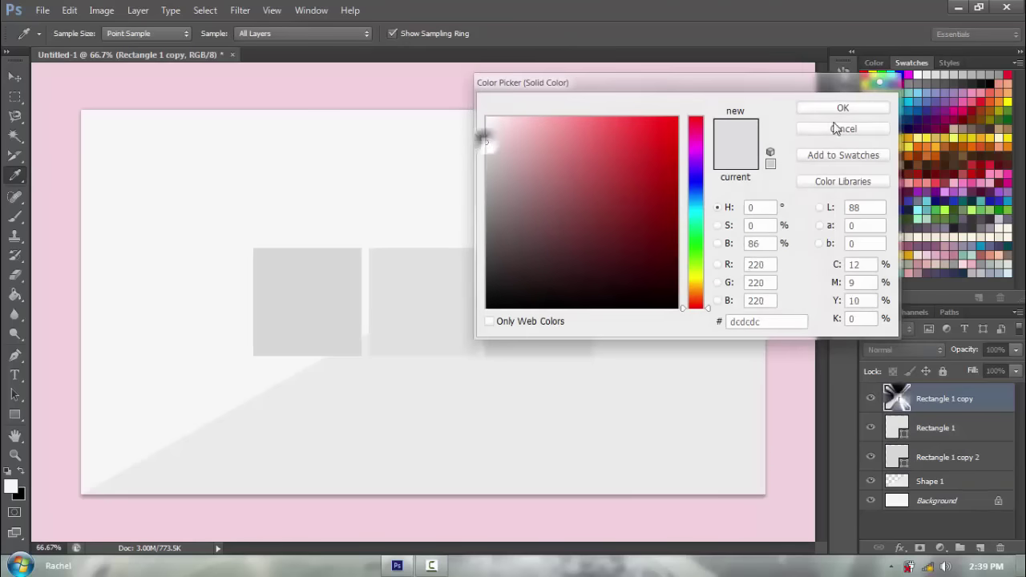
click(838, 108)
Step: Set the middle square's fill to gray #d0d0d0 and the left square's fill to a darker gray
double_click(899, 428)
click(483, 146)
click(529, 345)
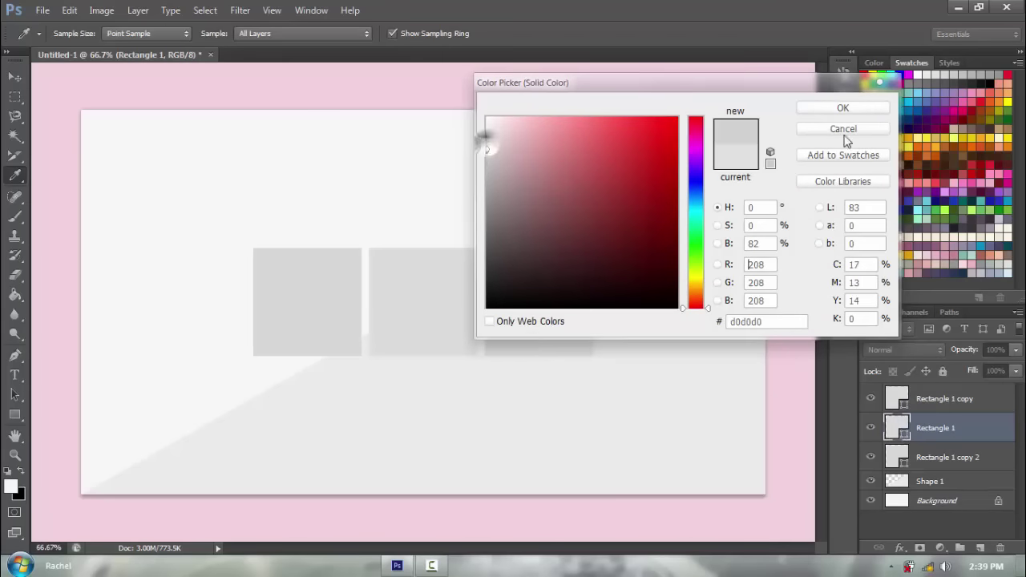
click(843, 108)
double_click(896, 457)
click(409, 285)
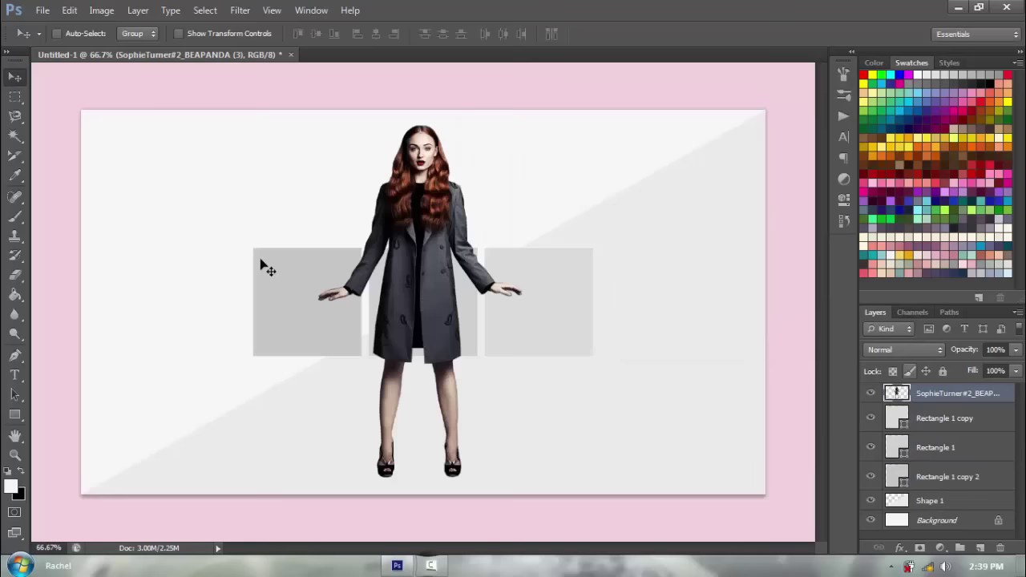
Step: Move the woman's cut-out down over the middle square until her hands reach just above the squares' bottom edge
drag(433, 207, 431, 255)
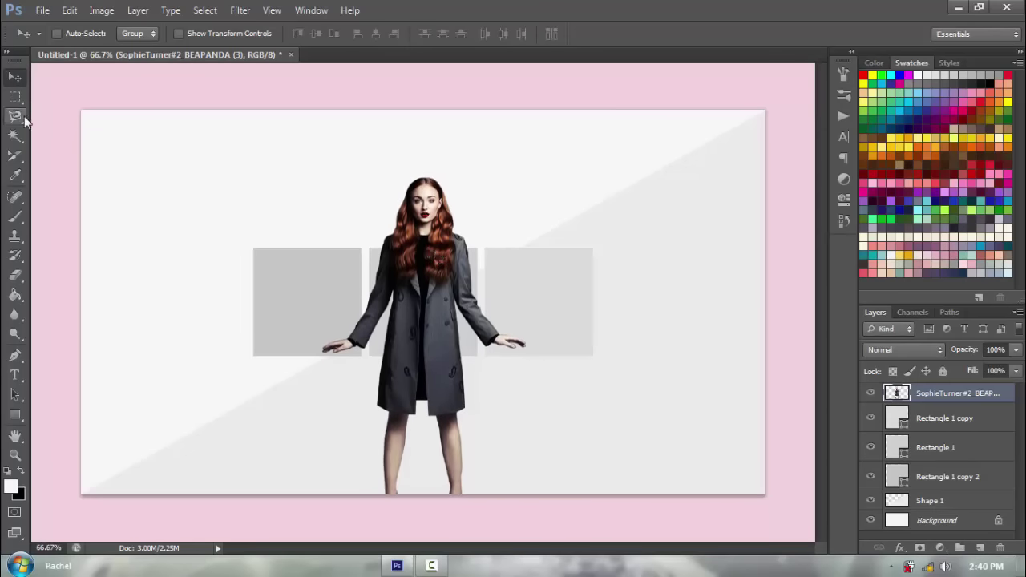
Step: Switch to the Magic Wand tool and rasterize the three rectangle layers together
click(15, 136)
ctrl+click(897, 448)
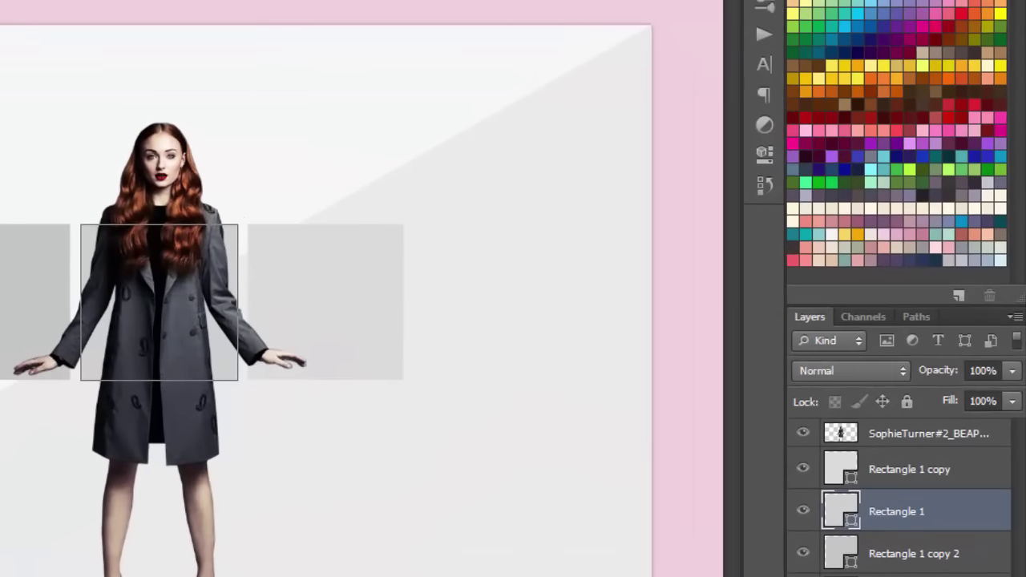
click(907, 465)
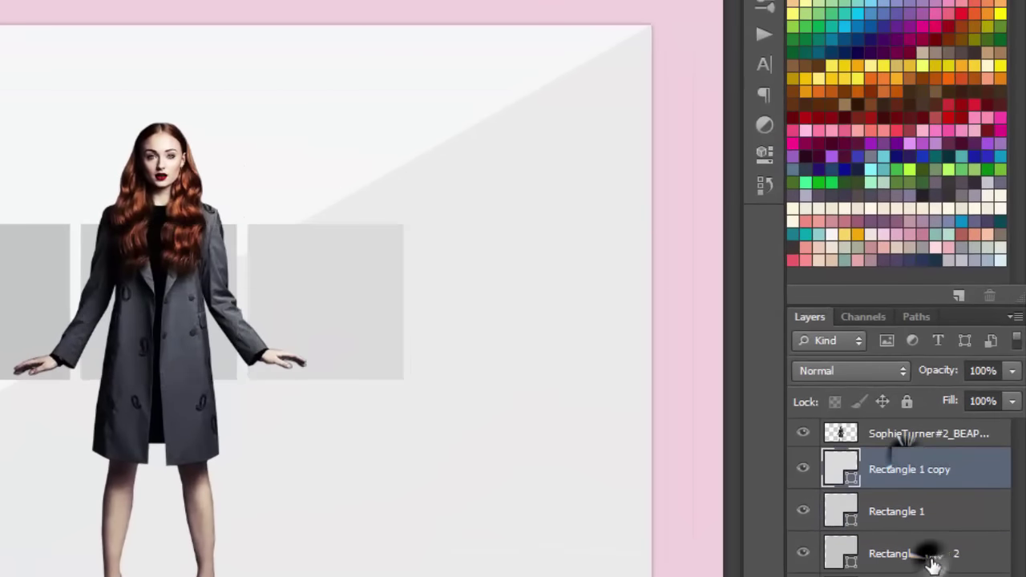
shift+click(929, 551)
right_click(930, 548)
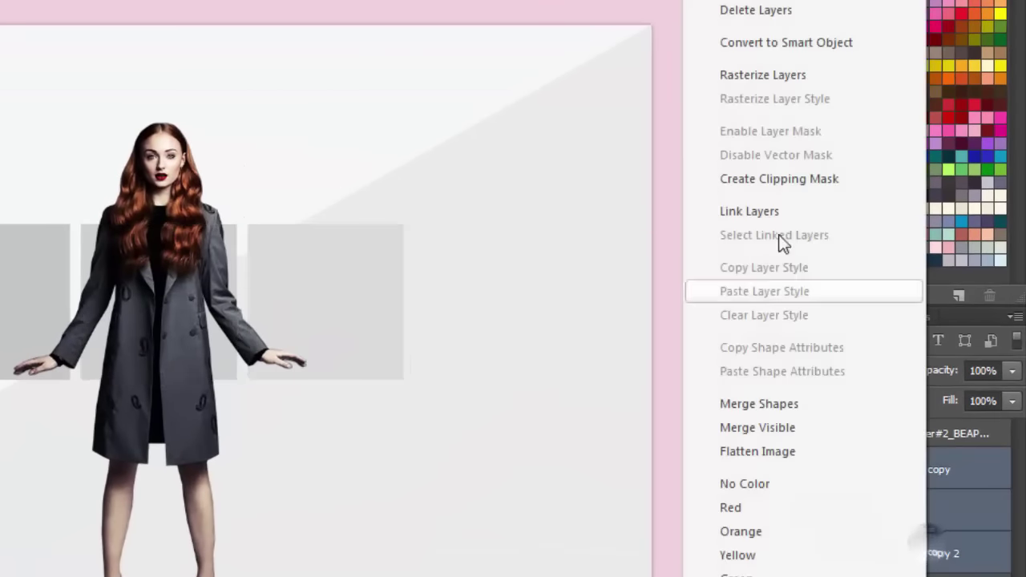
click(777, 77)
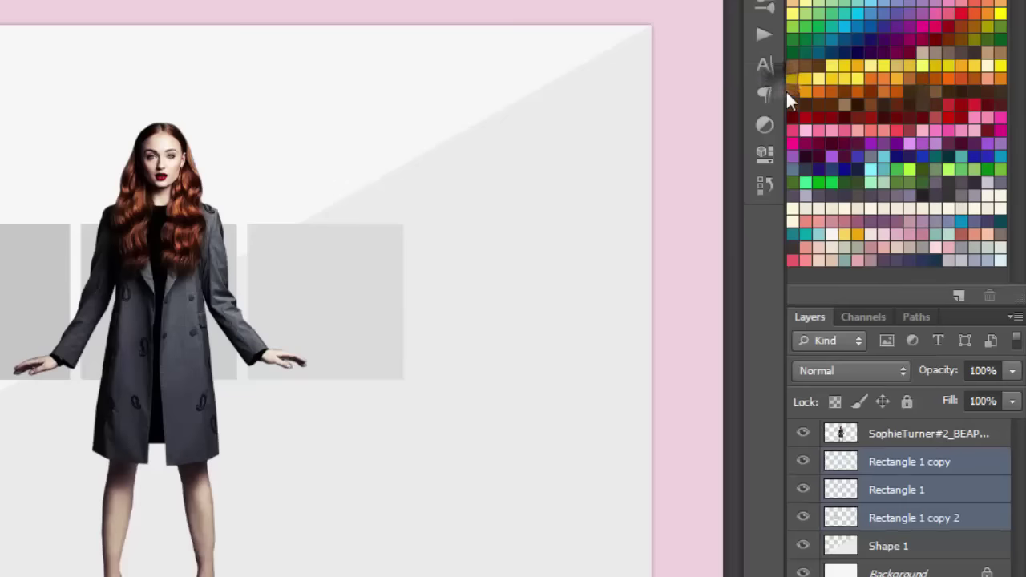
Step: Select everything outside the middle square, and subtract a rectangular area around the woman's upper body down to the squares' bottom edge
click(929, 489)
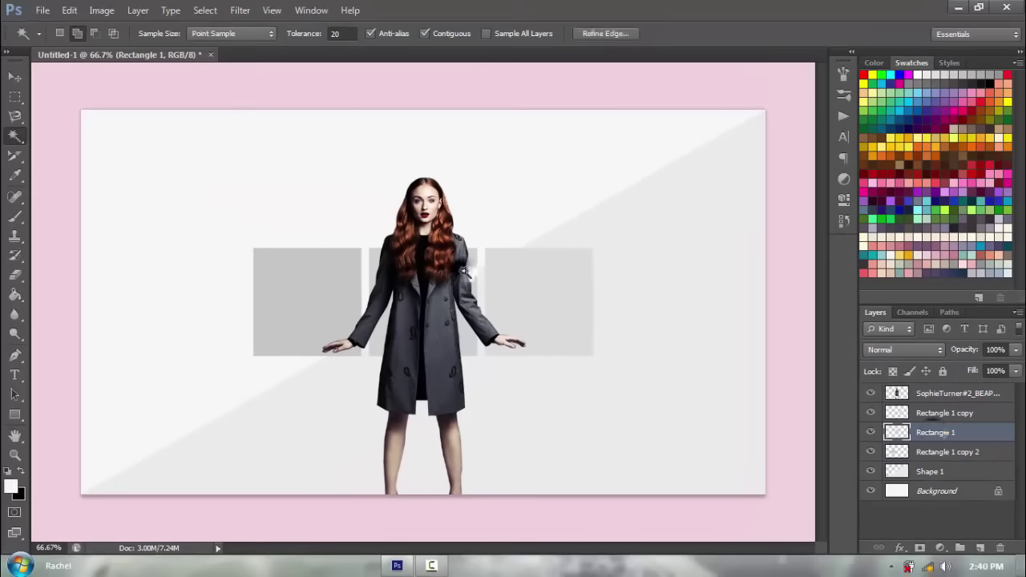
key(ctrl+shift+i)
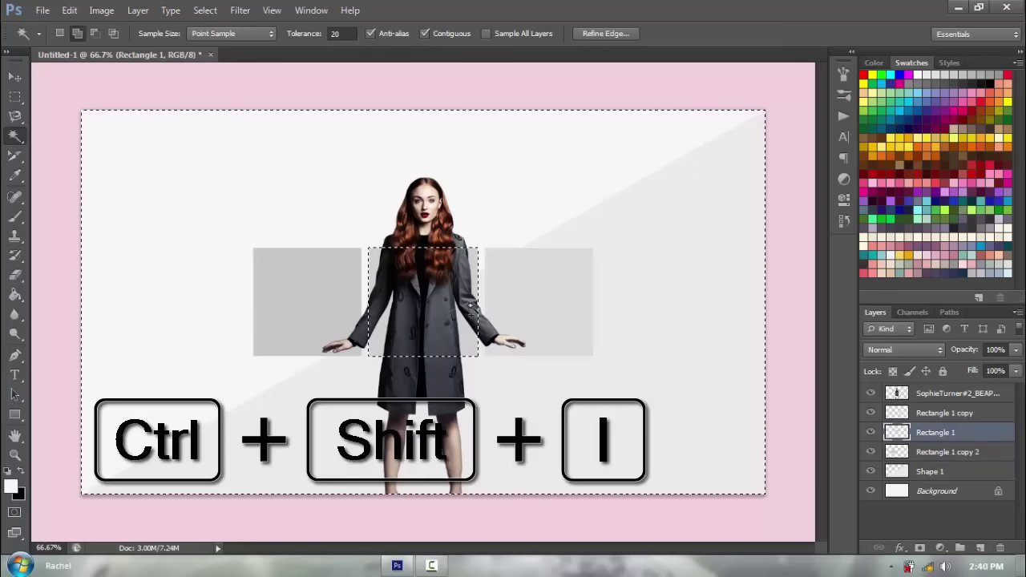
click(20, 97)
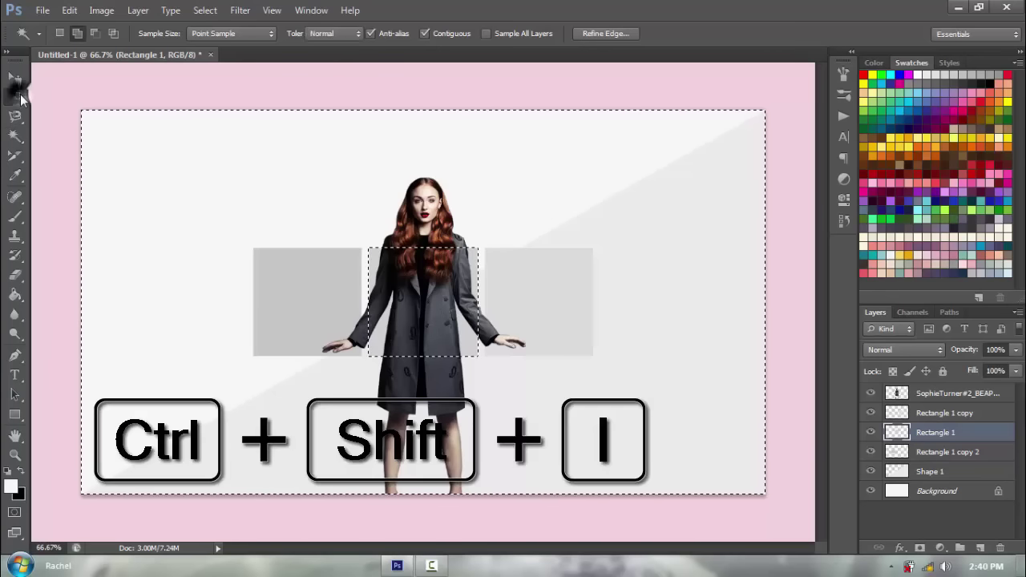
click(84, 97)
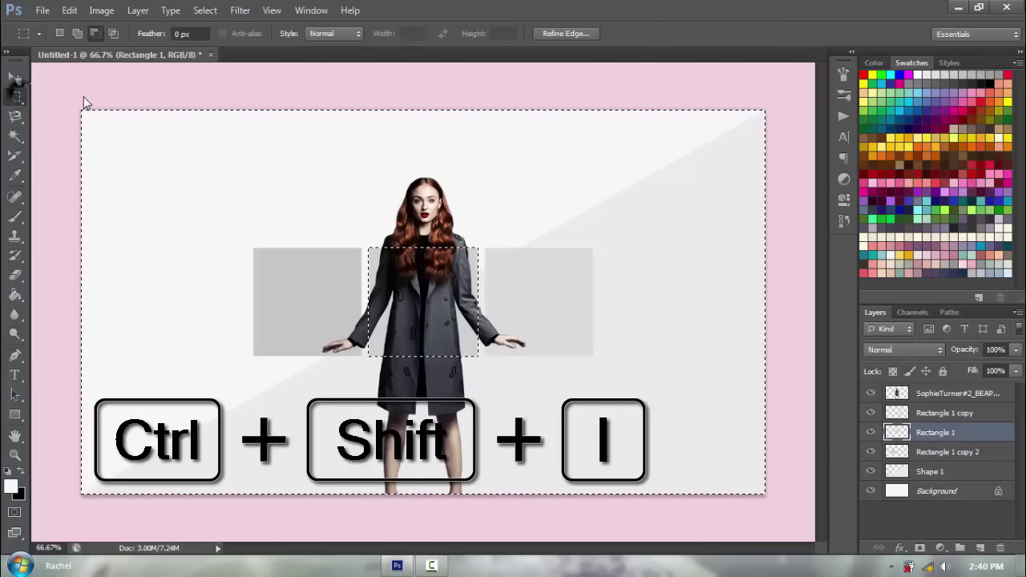
click(93, 32)
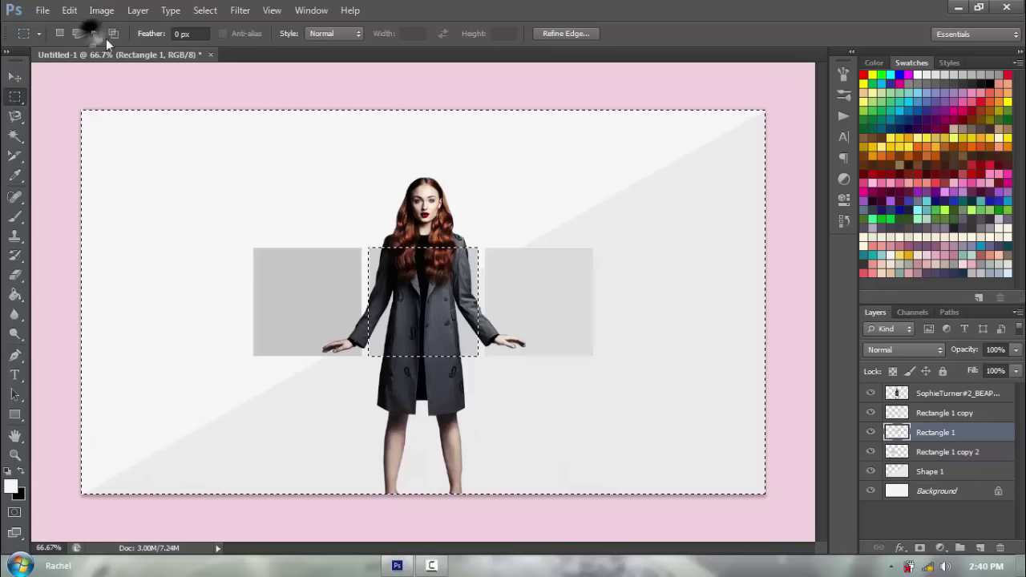
drag(535, 167, 313, 355)
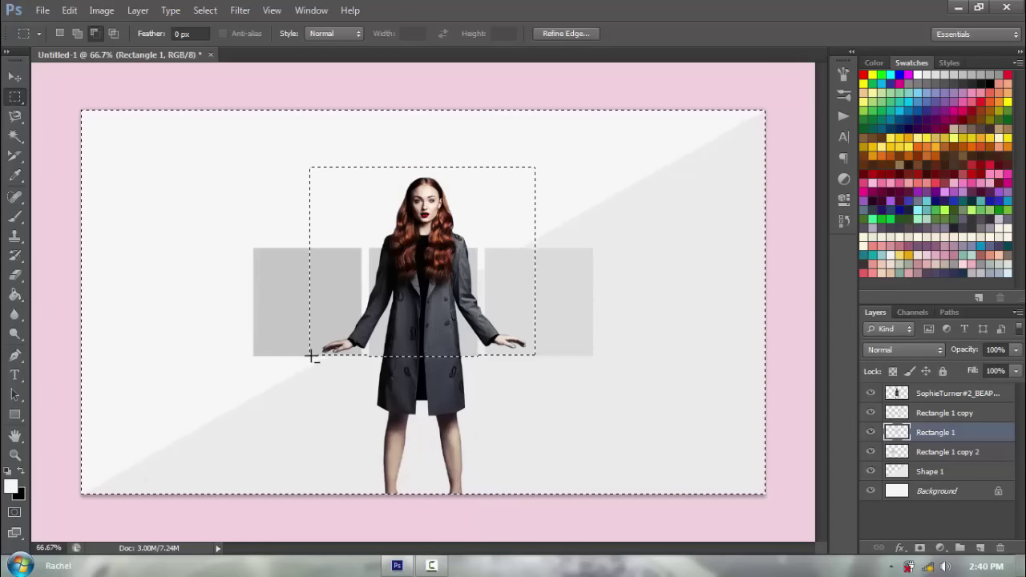
Step: Cut the selected area from the woman's layer to remove her below the squares' bottom edge, and switch to the Move tool
key(ctrl+x)
click(946, 394)
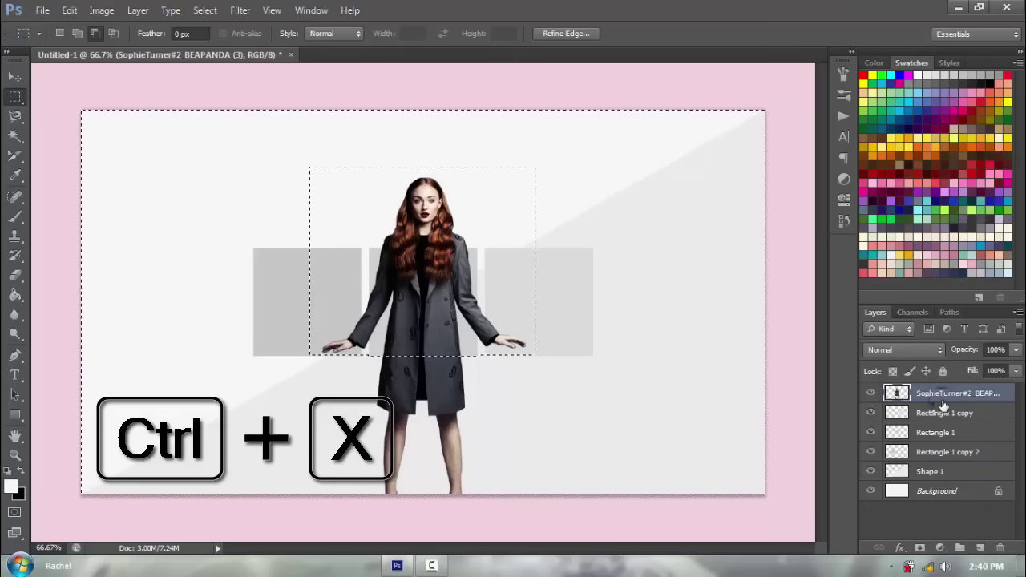
key(ctrl+x)
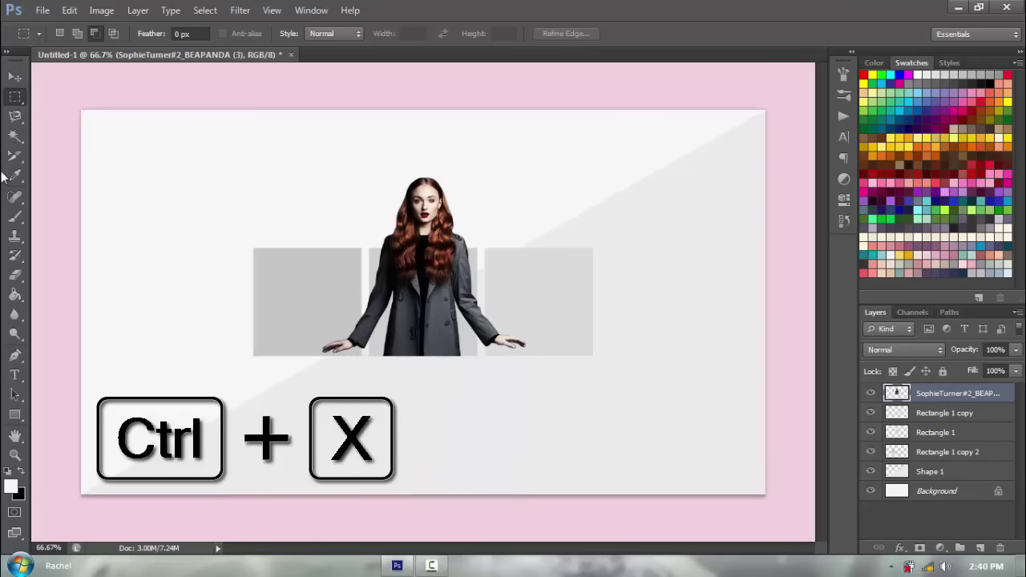
click(15, 77)
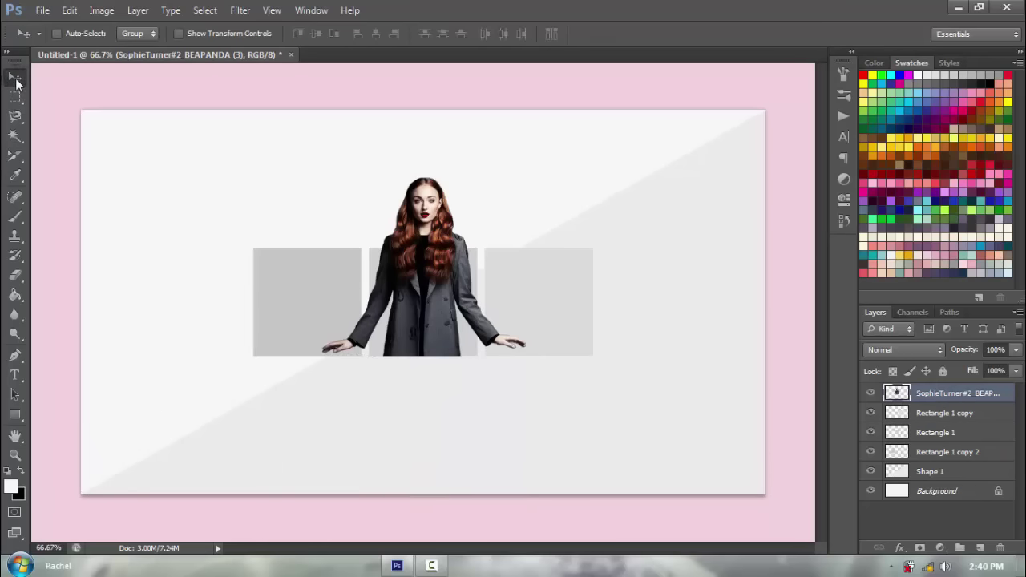
Step: Add the text "little" in Orator Std Medium over the left square's top edge and set its size to 40 pt
key(t)
click(462, 391)
drag(445, 434, 286, 289)
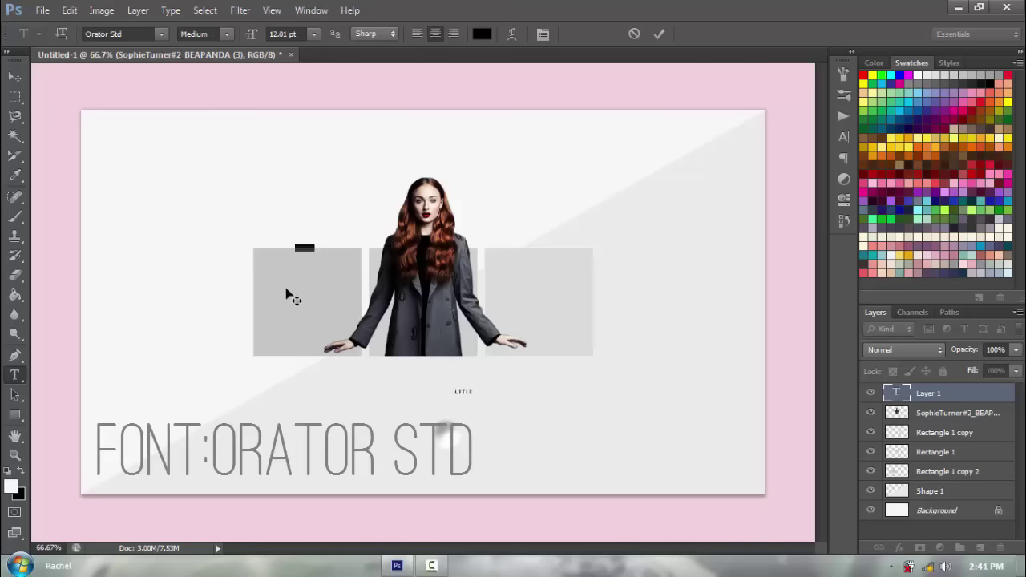
click(313, 34)
click(307, 197)
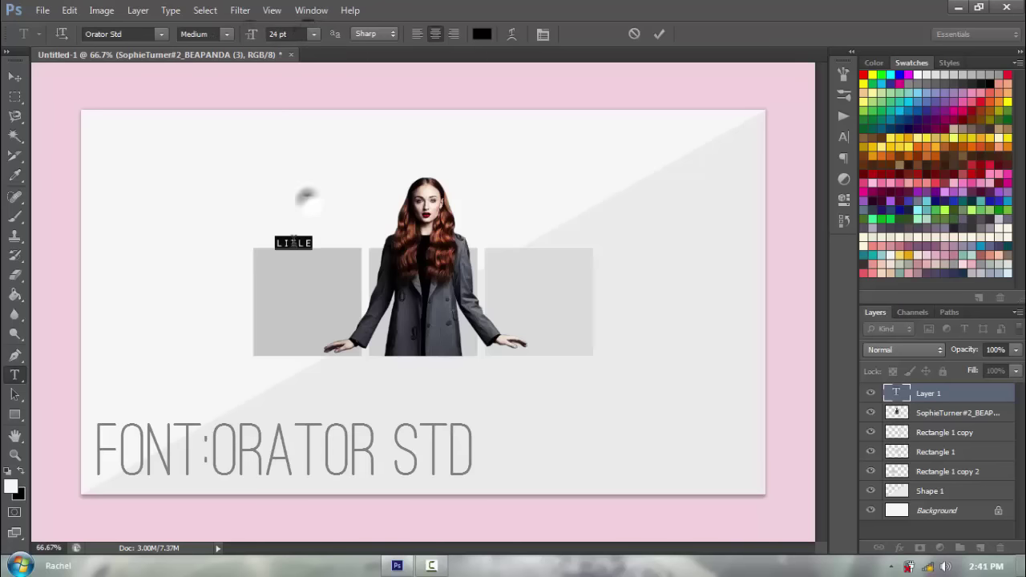
drag(251, 33, 256, 40)
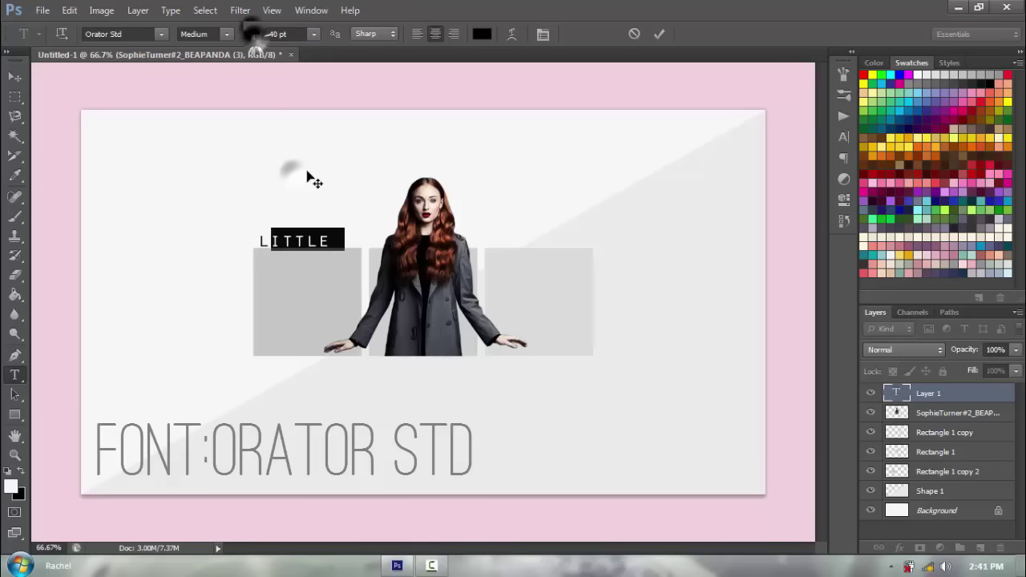
click(659, 34)
Step: Lower the "little" text slightly so it rests on the left square's top edge
click(15, 455)
drag(479, 240, 505, 296)
click(14, 77)
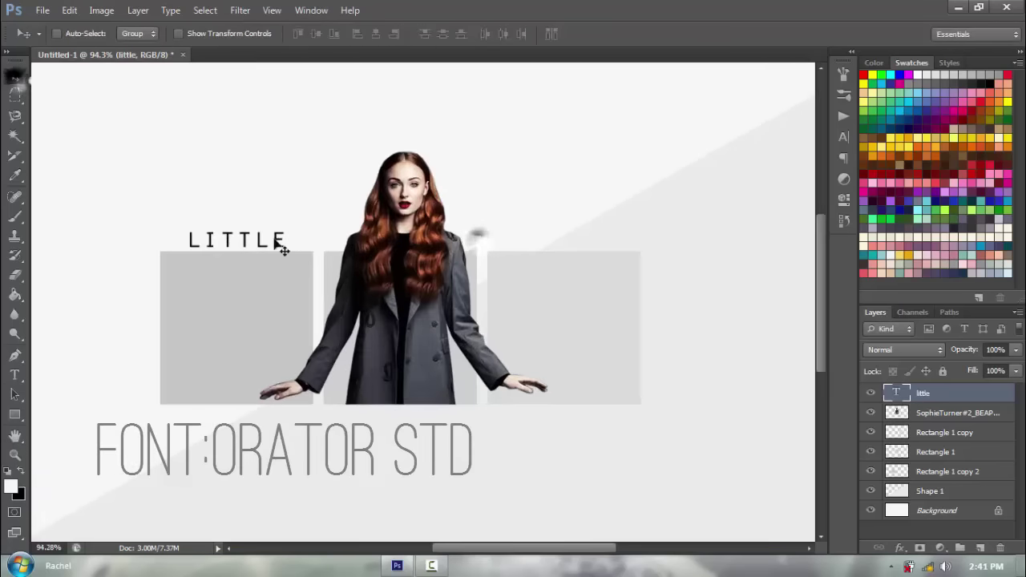
drag(274, 239, 274, 243)
Step: Place a copy of the "little" text over the right square's top edge and change its wording to "bird"
ctrl+click(945, 469)
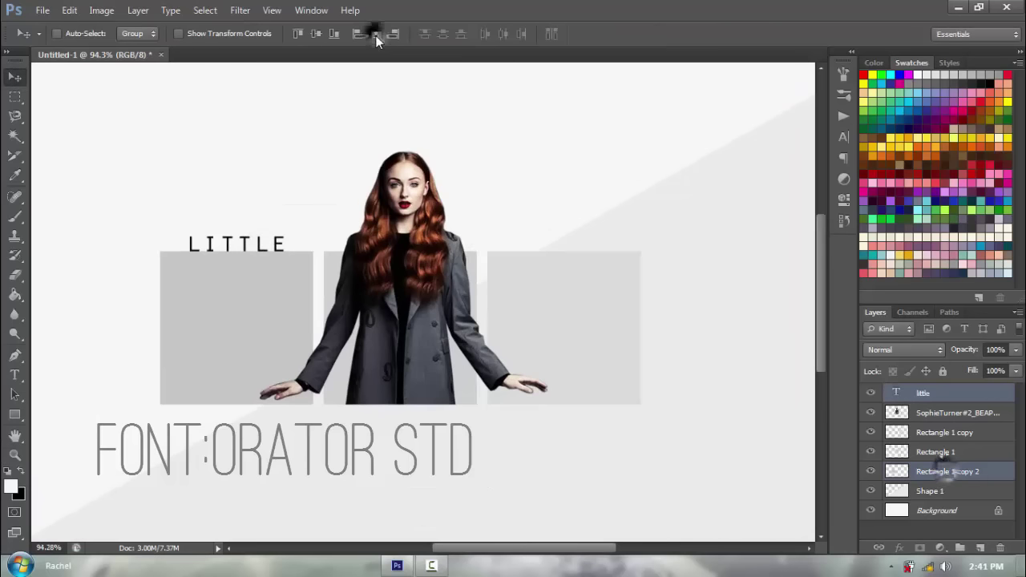
ctrl+click(267, 244)
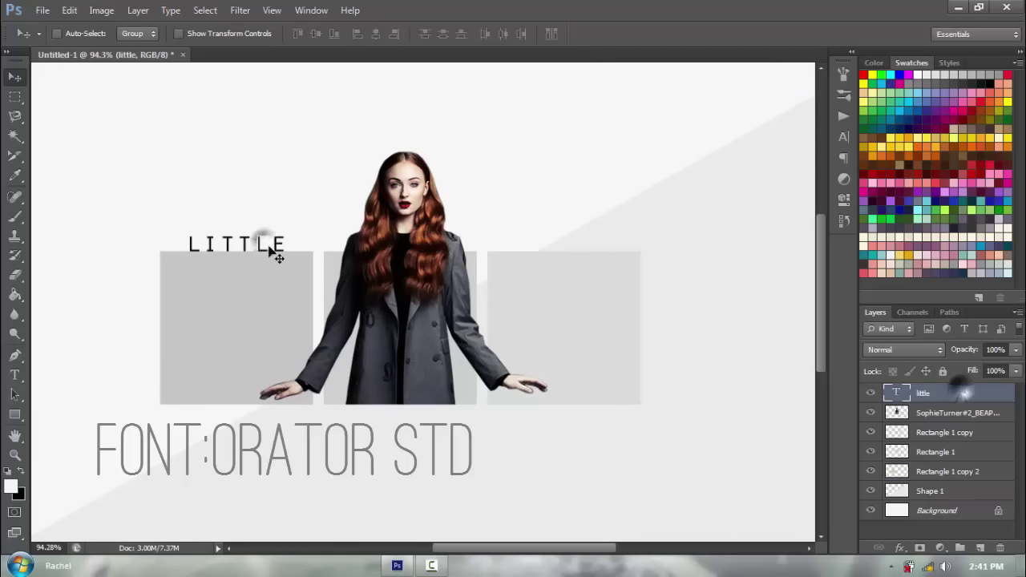
drag(276, 257, 607, 248)
double_click(559, 245)
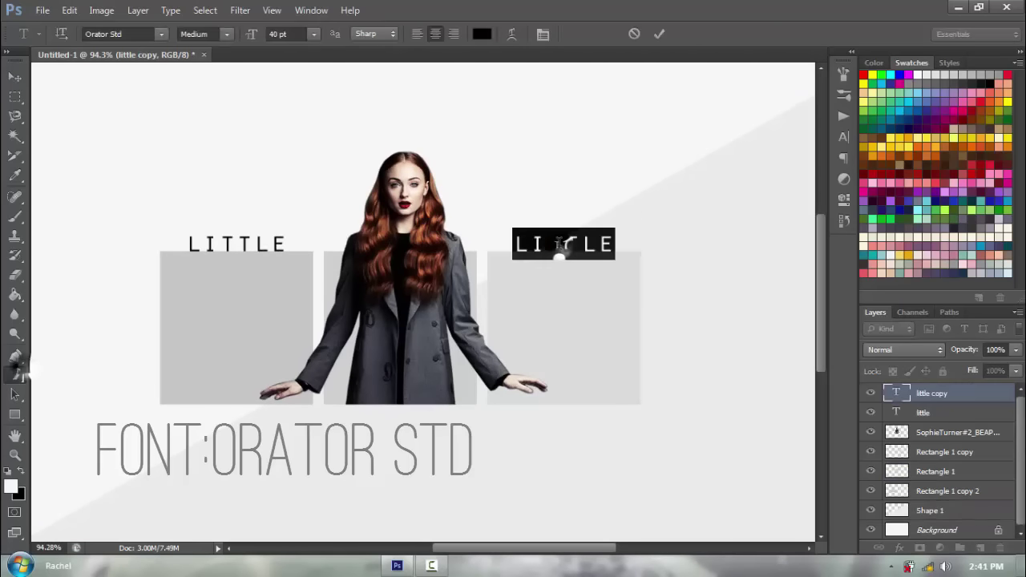
text(bird)
click(659, 34)
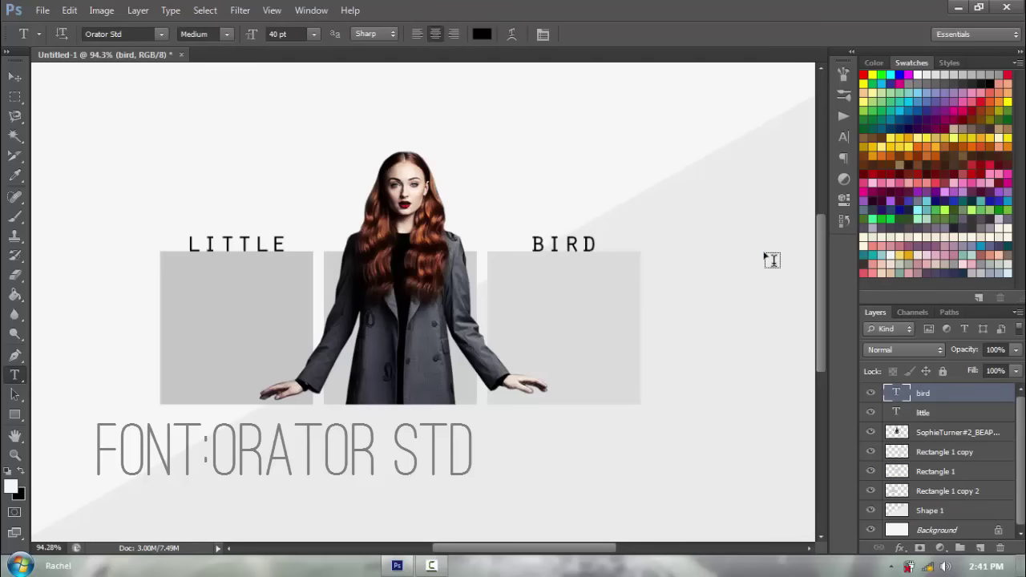
Step: Nudge the "little" and "bird" texts up together slightly, just clear of the squares' top edges
ctrl+click(936, 417)
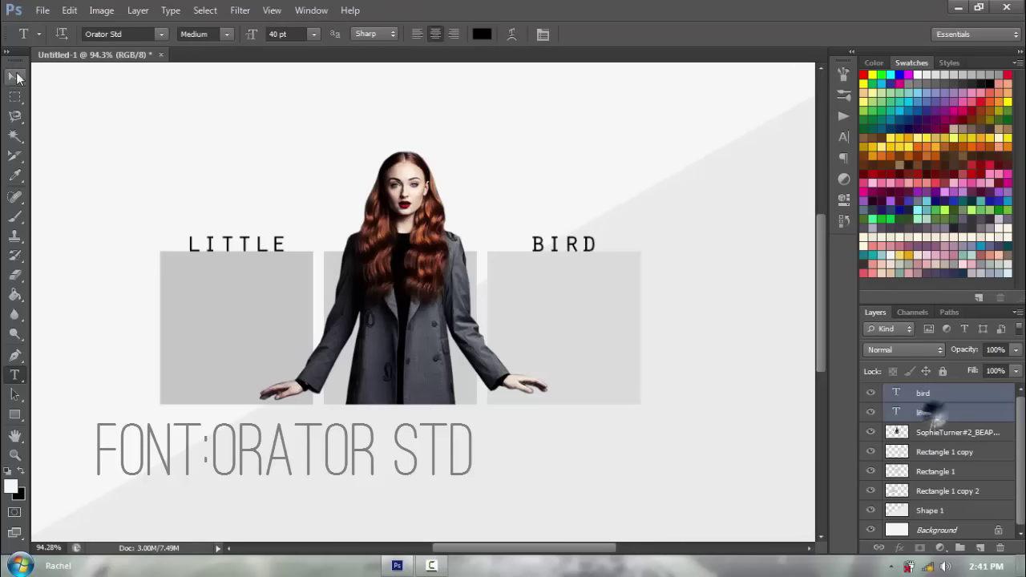
click(15, 76)
key(Up)
key(Up)
key(Up)
Step: Add the text "youtube.com/ilalalovepink" in Orator Std Medium as a separate line and set its size to 11 pt
click(14, 375)
click(200, 362)
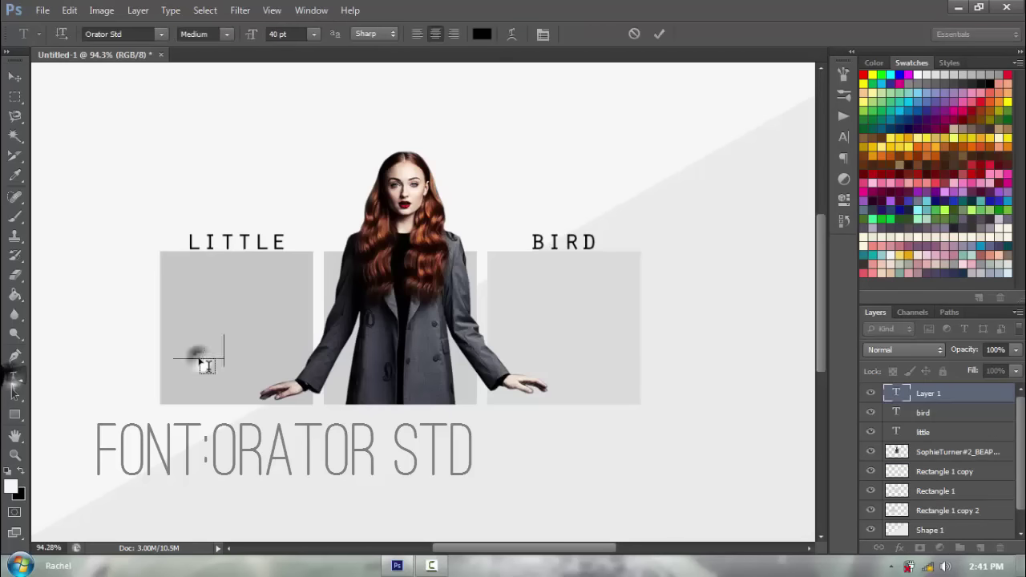
text(youtube.com/ilalalovepink)
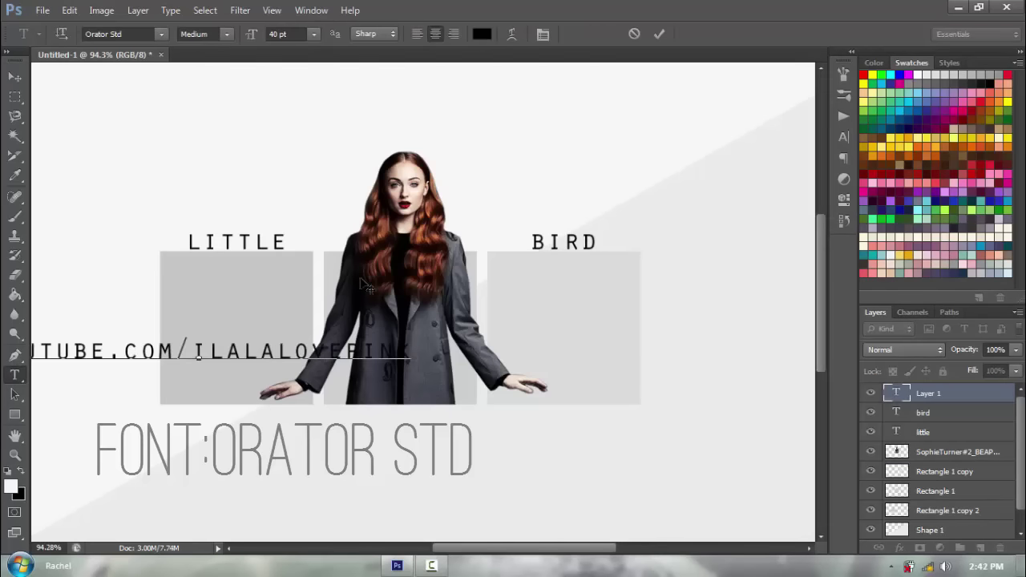
drag(200, 363, 517, 394)
drag(731, 386, 297, 417)
click(254, 34)
text(11)
key(Return)
Step: Position the small web address text in the right square's lower left corner, slightly inset from its edges, and commit it
drag(569, 282, 590, 304)
key(Left)
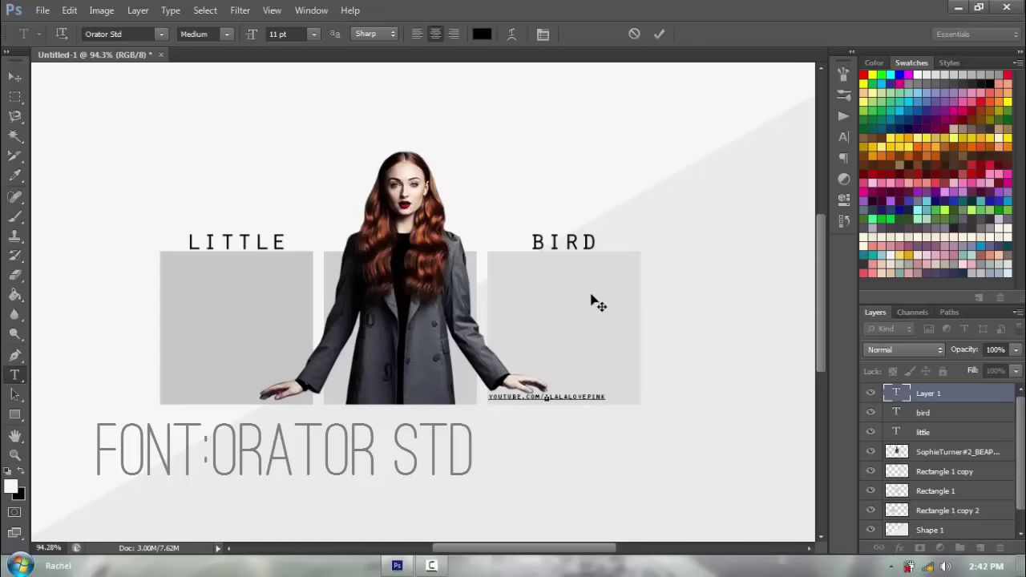
drag(500, 413, 504, 412)
drag(552, 439, 551, 436)
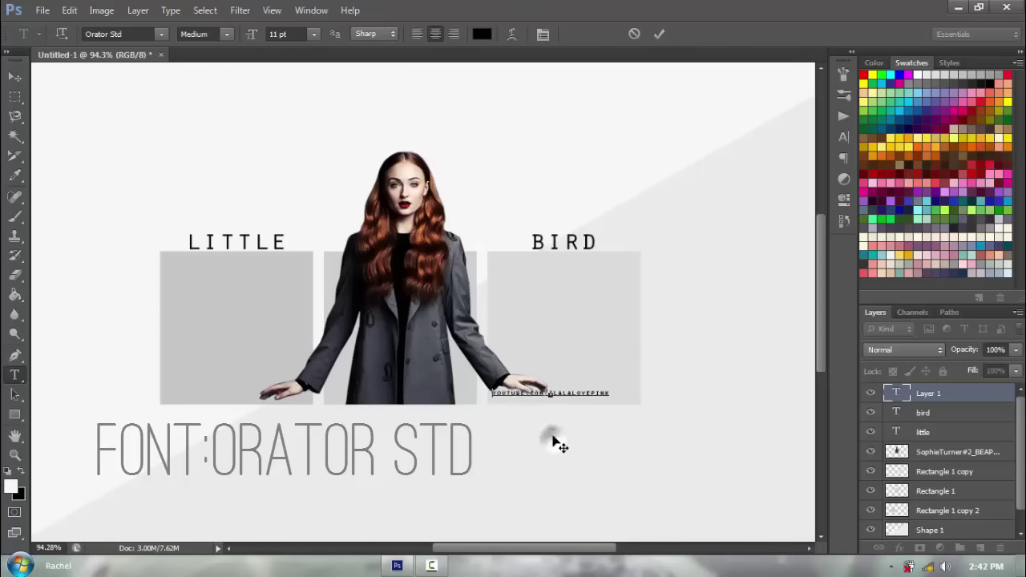
click(945, 391)
Step: Move the web address layer directly below the woman's layer and lower its opacity to 50%
drag(950, 393, 937, 462)
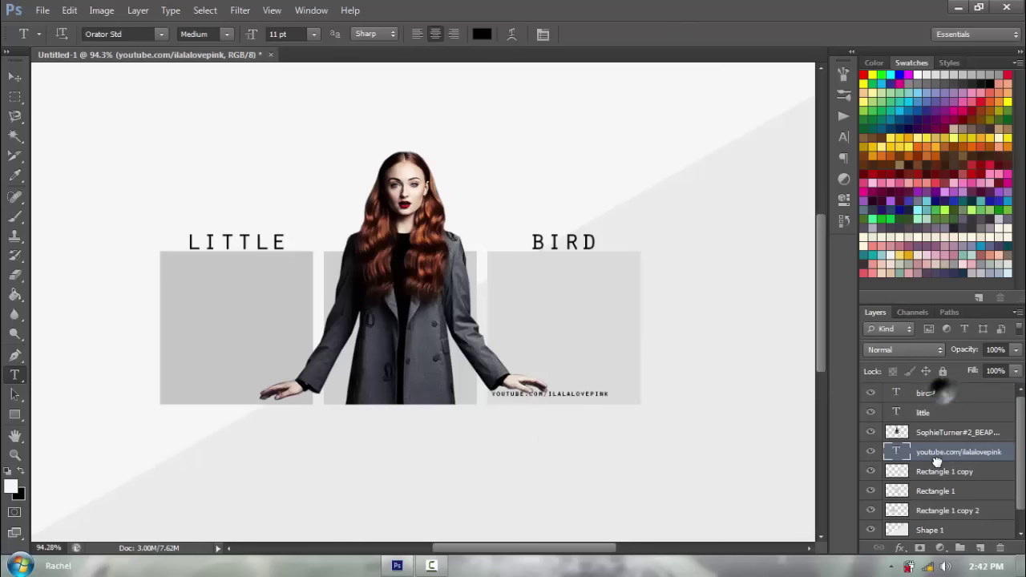
click(1016, 351)
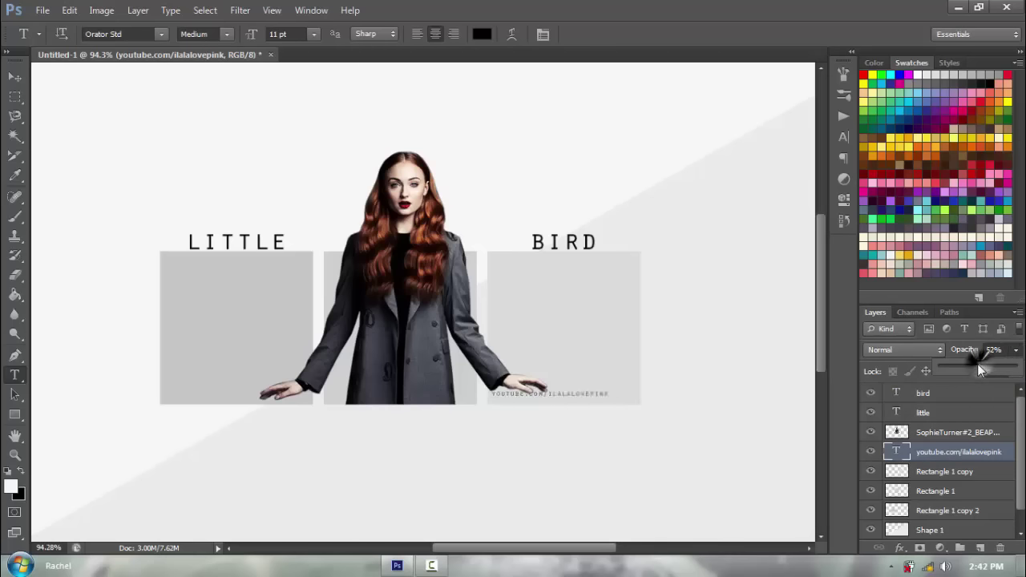
drag(977, 364, 976, 365)
click(20, 75)
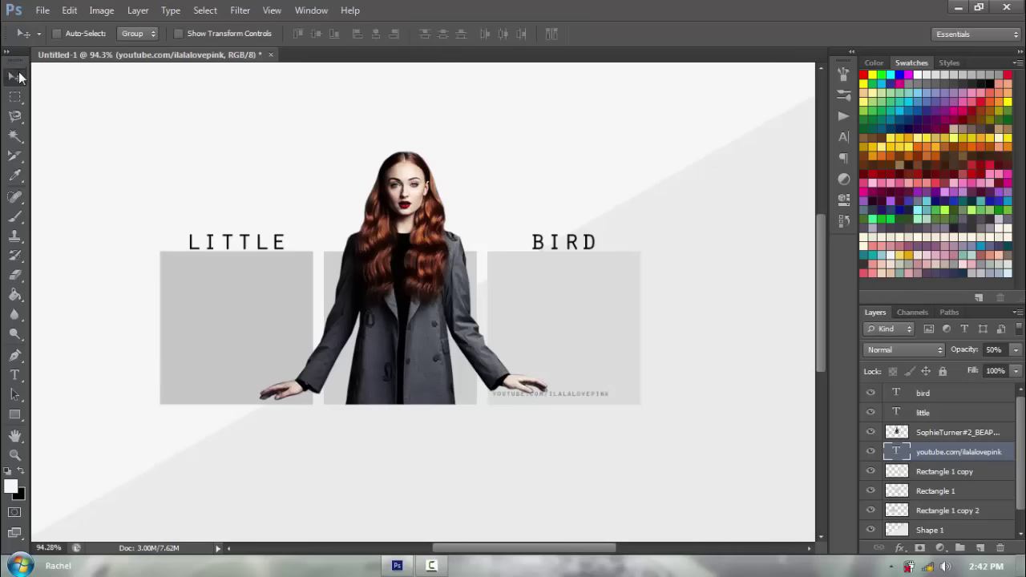
Step: Fit the whole wallpaper in the view and zoom out once more to check the overall composition
click(17, 454)
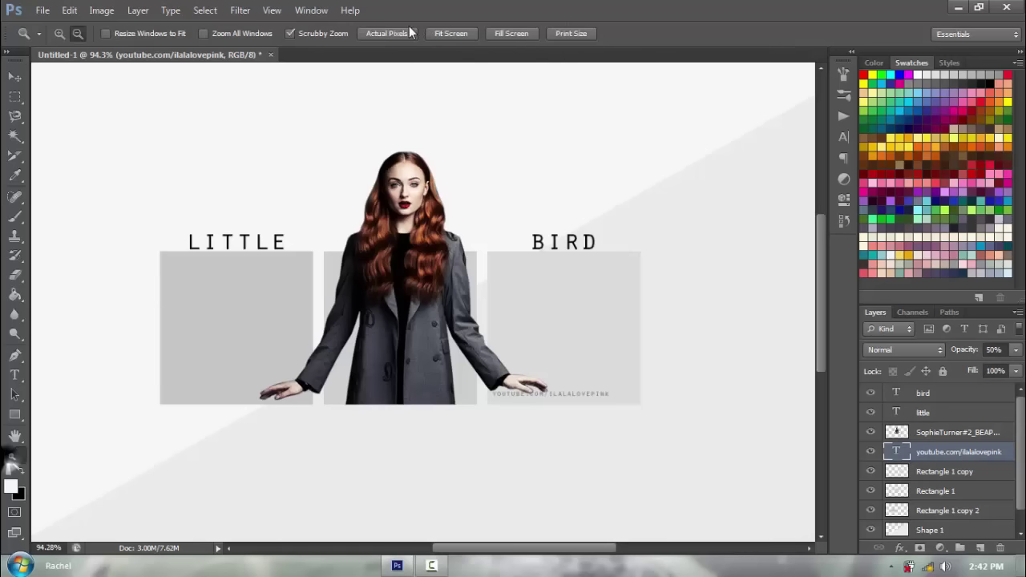
click(454, 32)
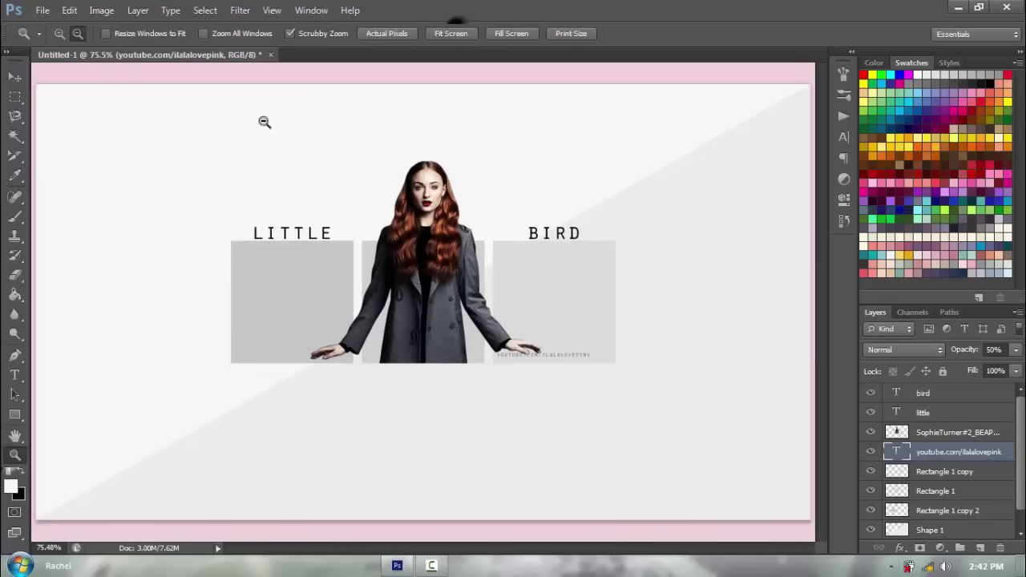
alt+click(587, 319)
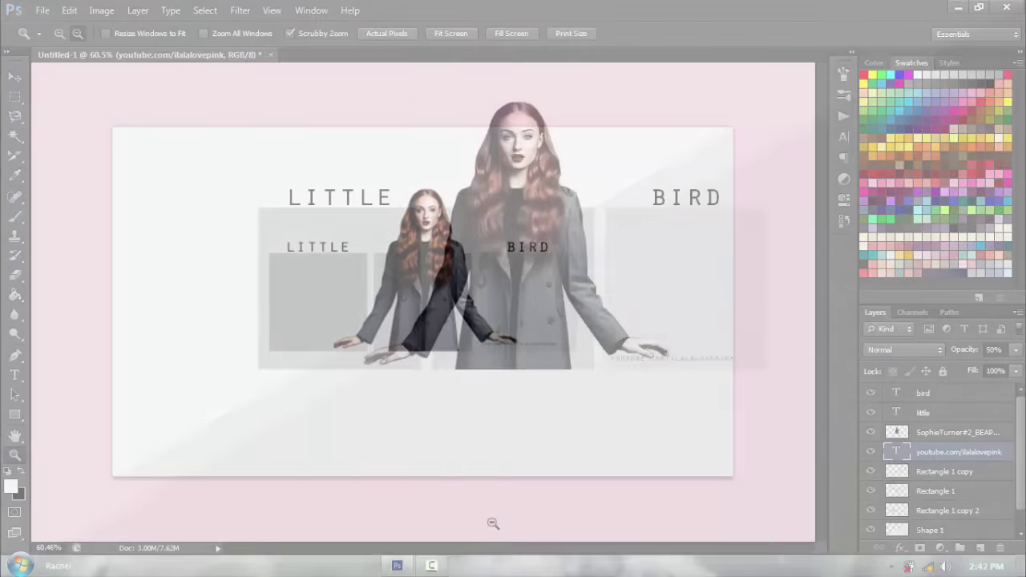